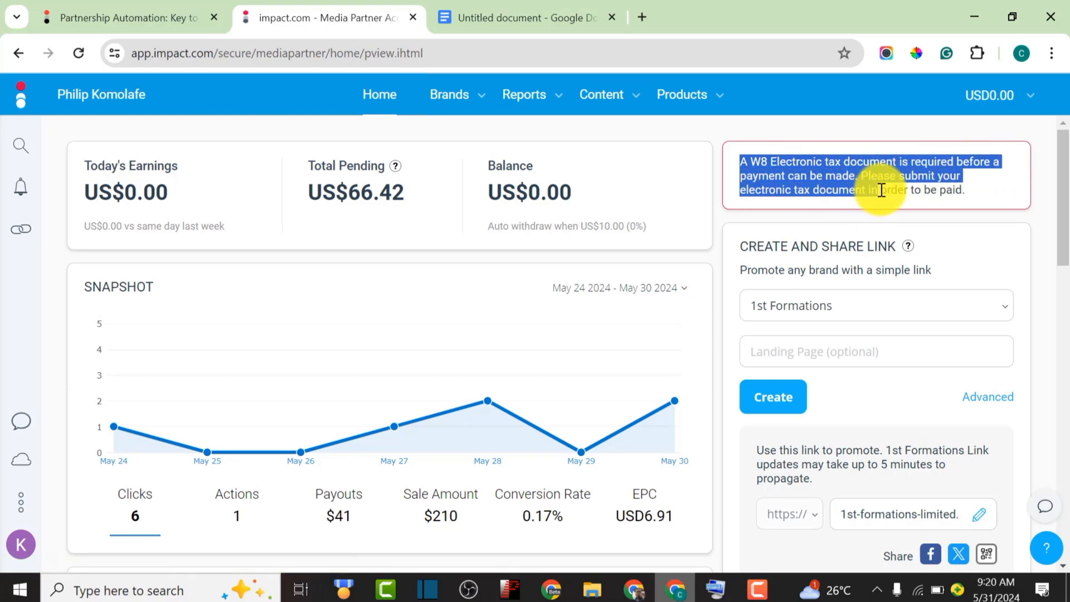
Clear the notice highlight, glance at the YouTube window, and come back to the impact.com dashboard
click(1006, 196)
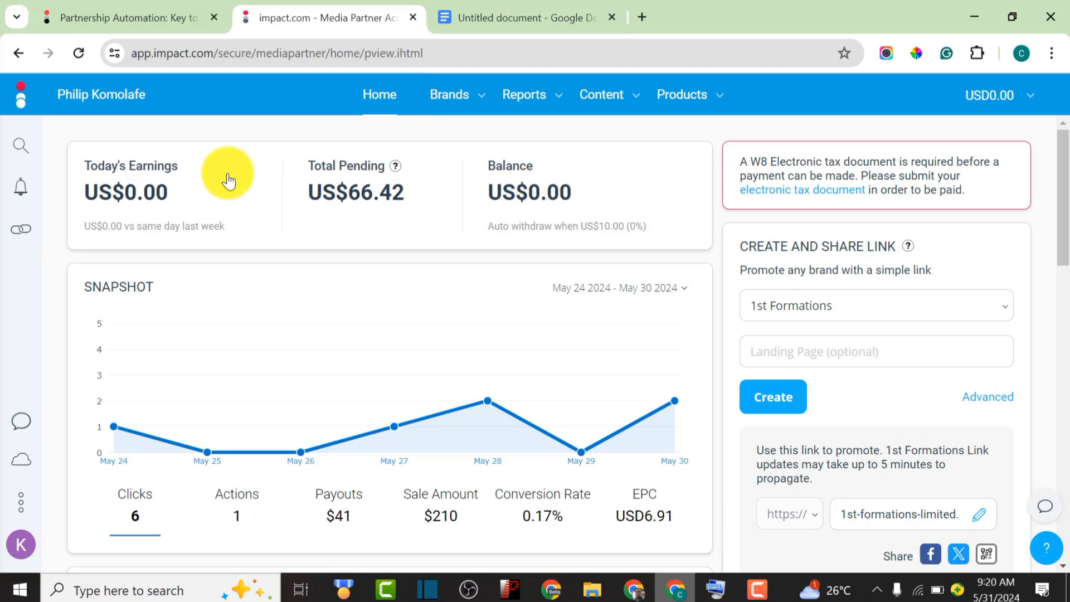
click(634, 589)
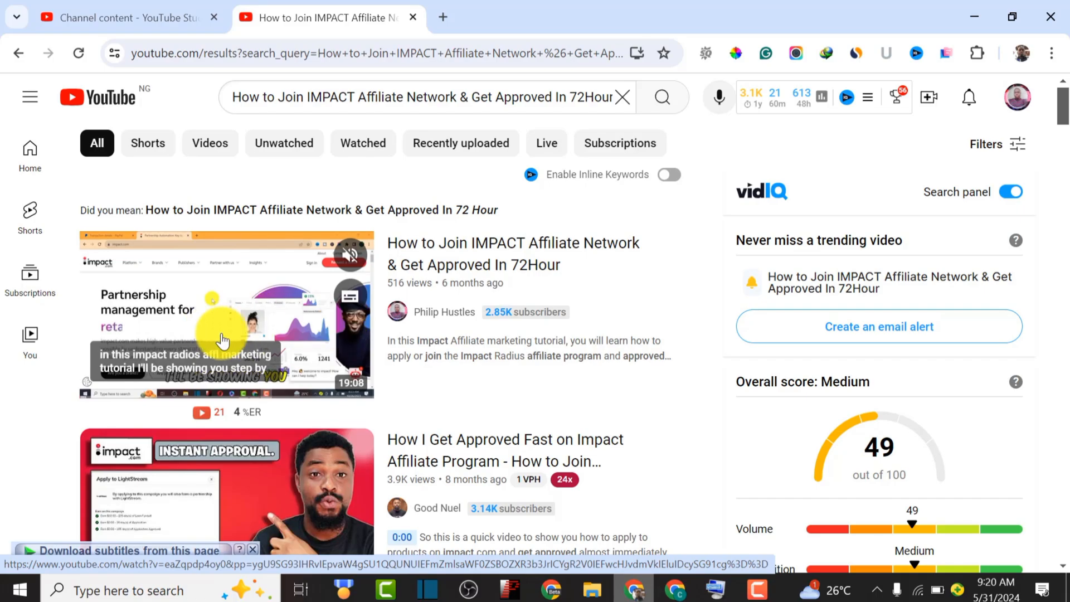
click(677, 590)
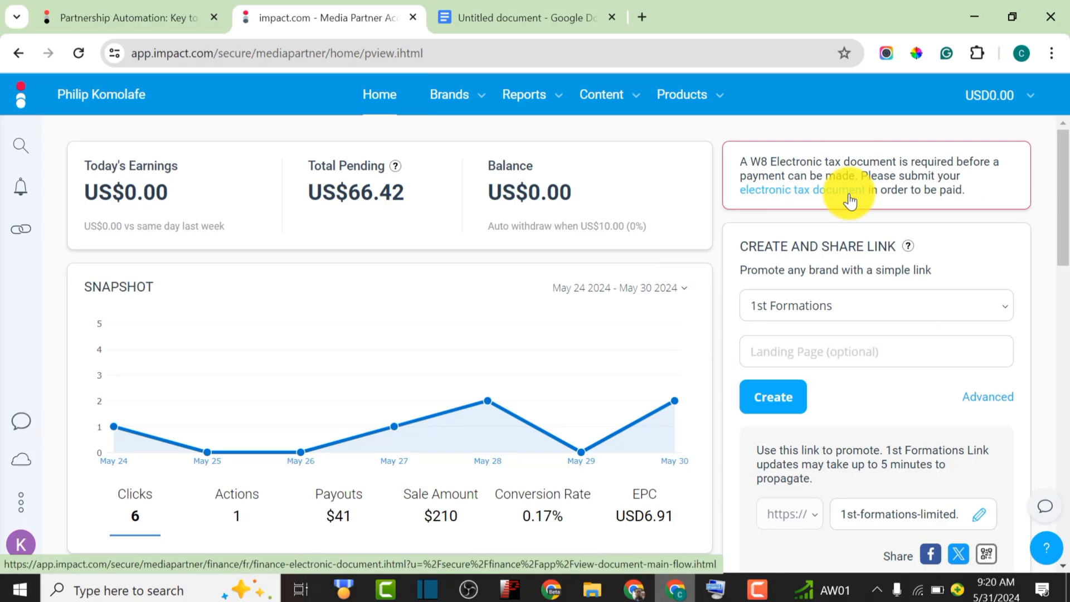
Check the account holder's name in the K profile popup, then open the electronic tax document page
click(20, 545)
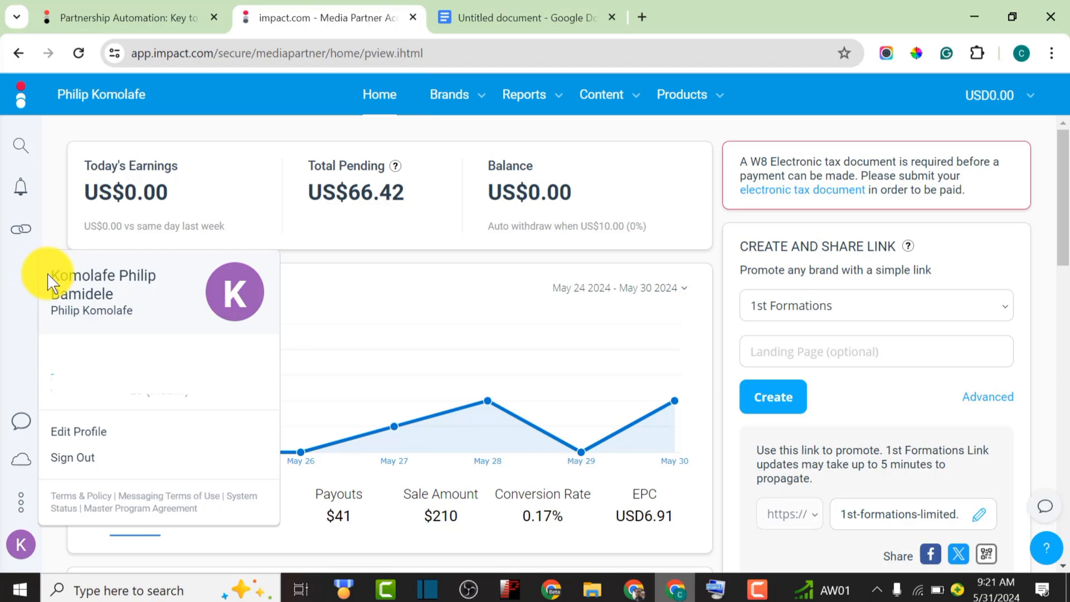
drag(50, 273, 133, 301)
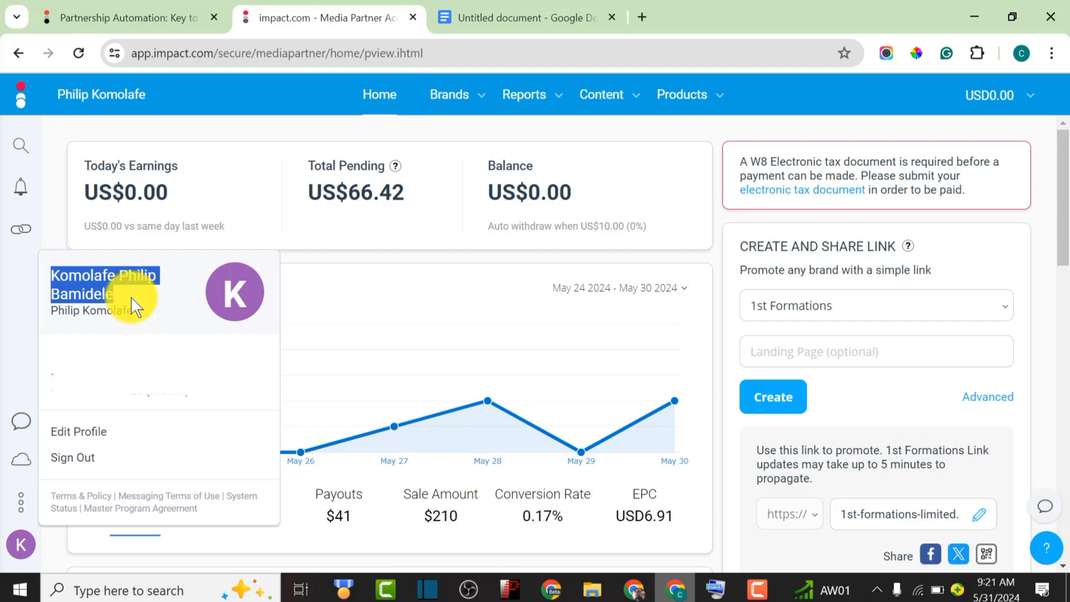
click(347, 301)
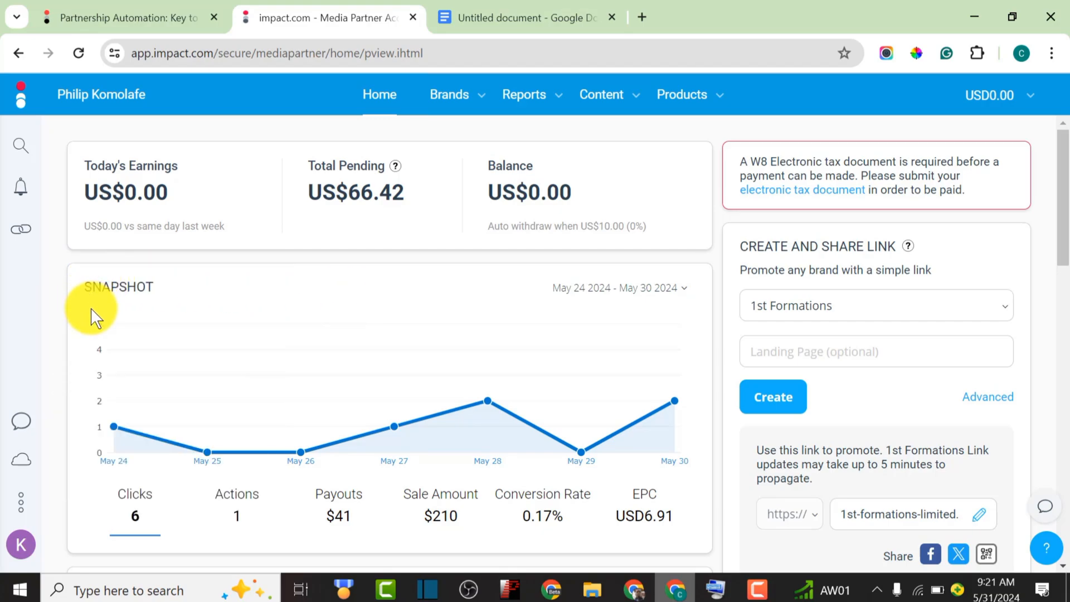
click(806, 192)
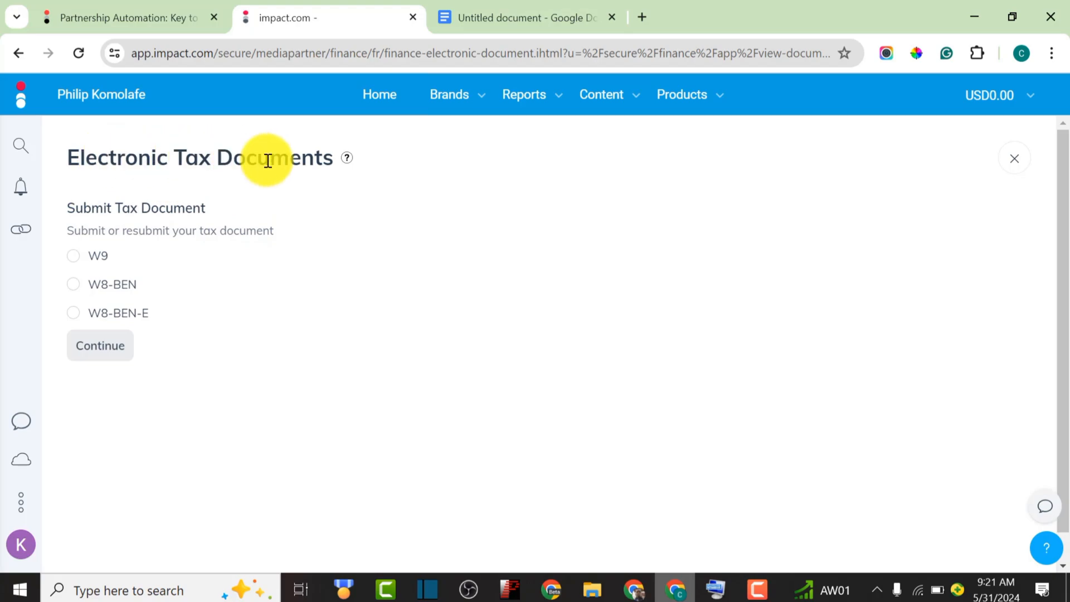
Choose W8-BEN instead of W9 or W8-BEN-E and continue to its DocuSign form
drag(70, 207, 205, 207)
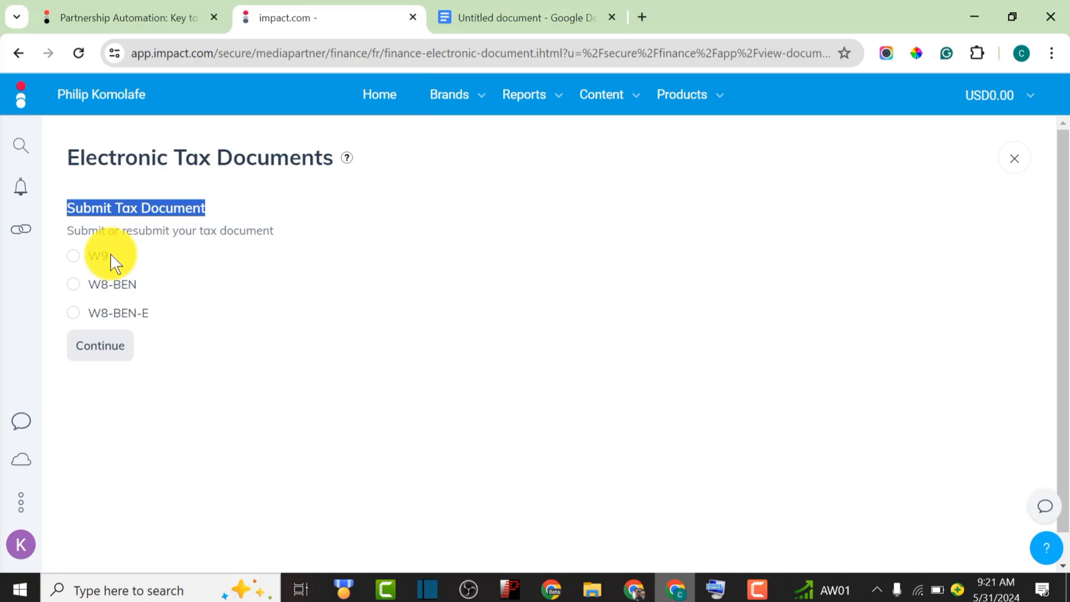
drag(137, 257, 71, 267)
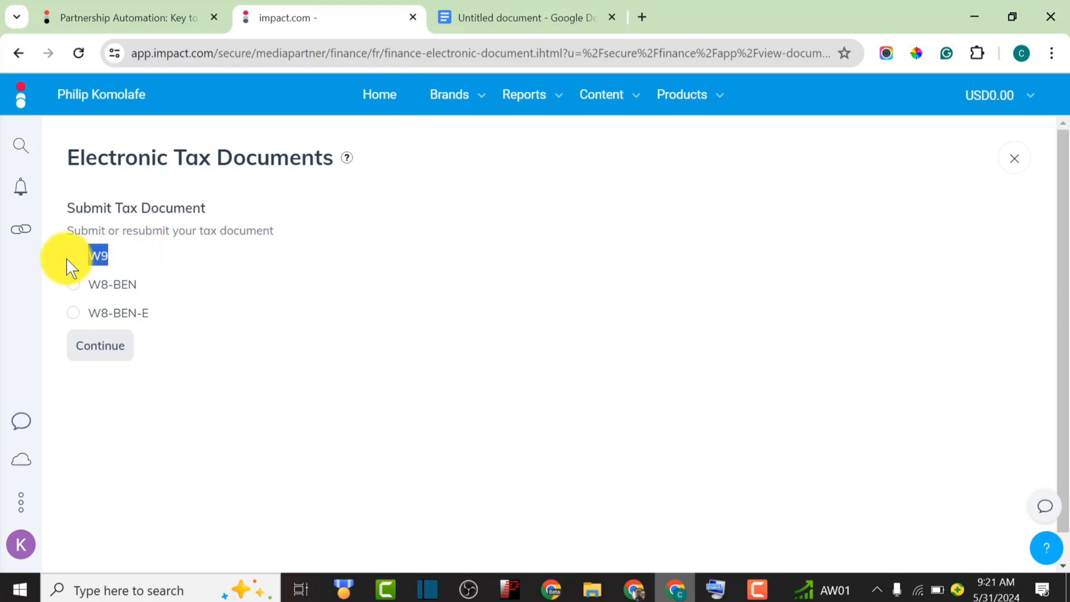
click(176, 264)
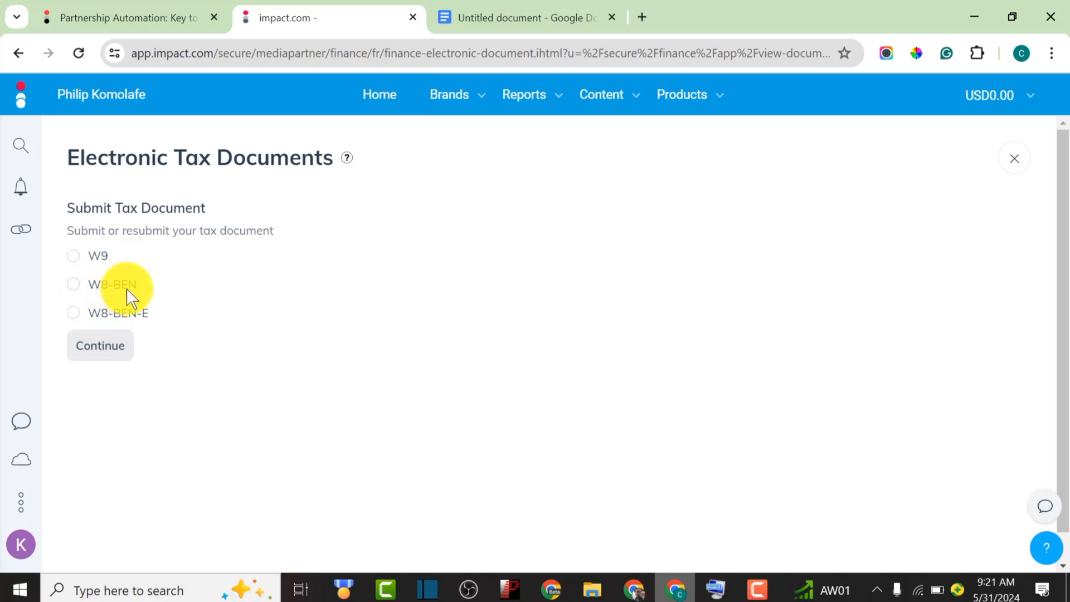
click(76, 286)
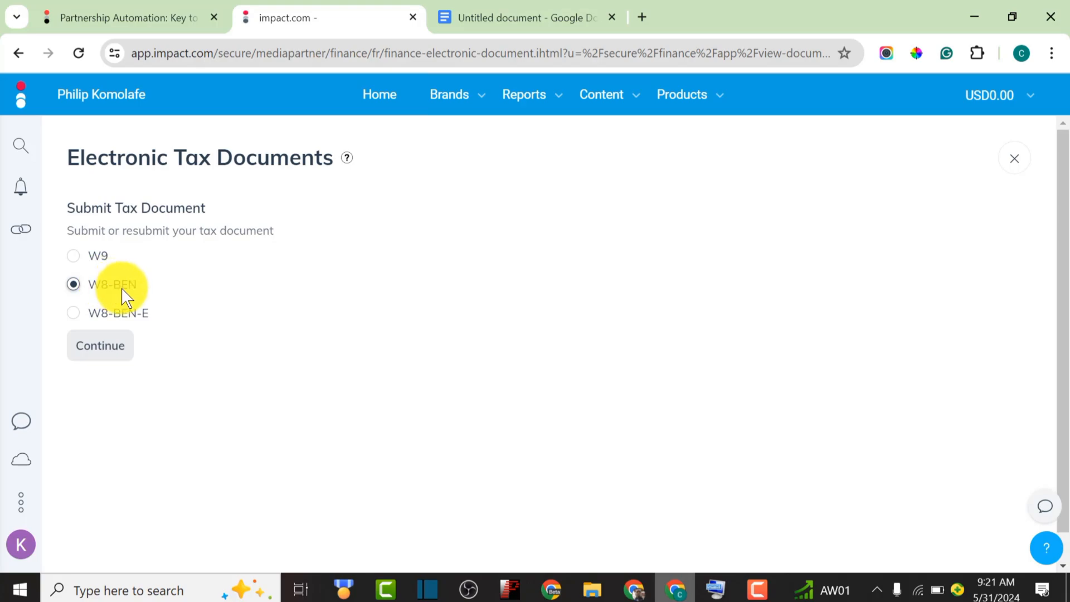
click(99, 351)
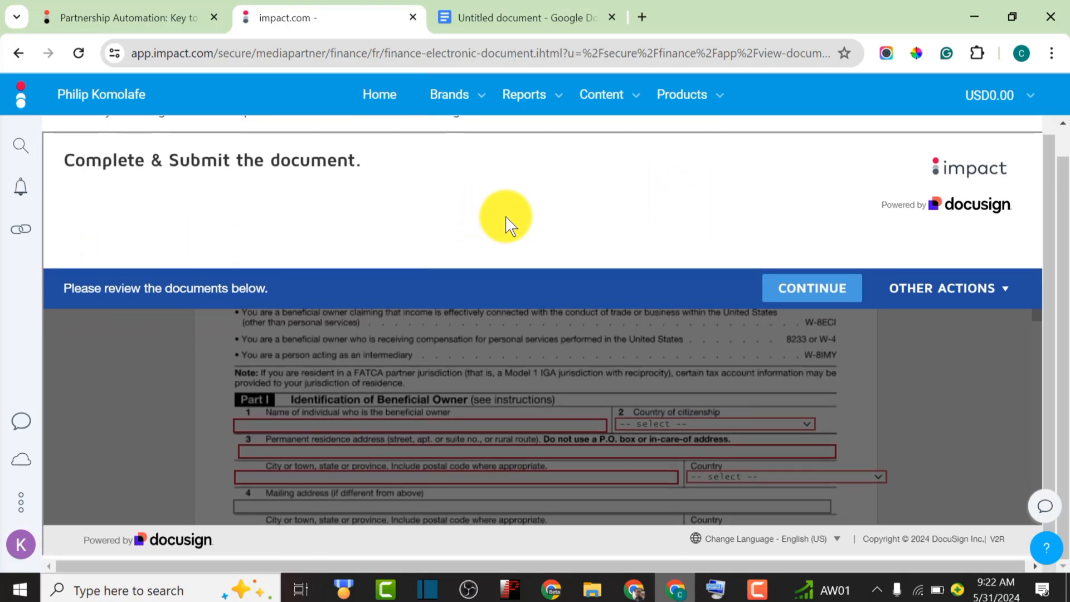
Start the DocuSign W-8BEN and put the cursor in the Part I beneficial owner Name field
click(831, 297)
scroll(409, 309, down, 3)
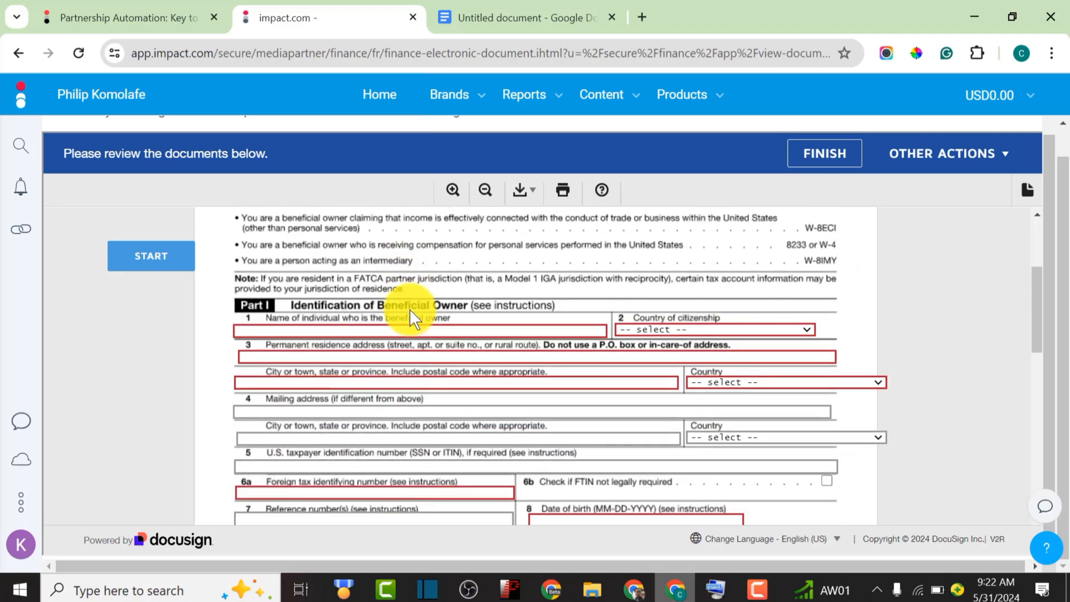
click(314, 332)
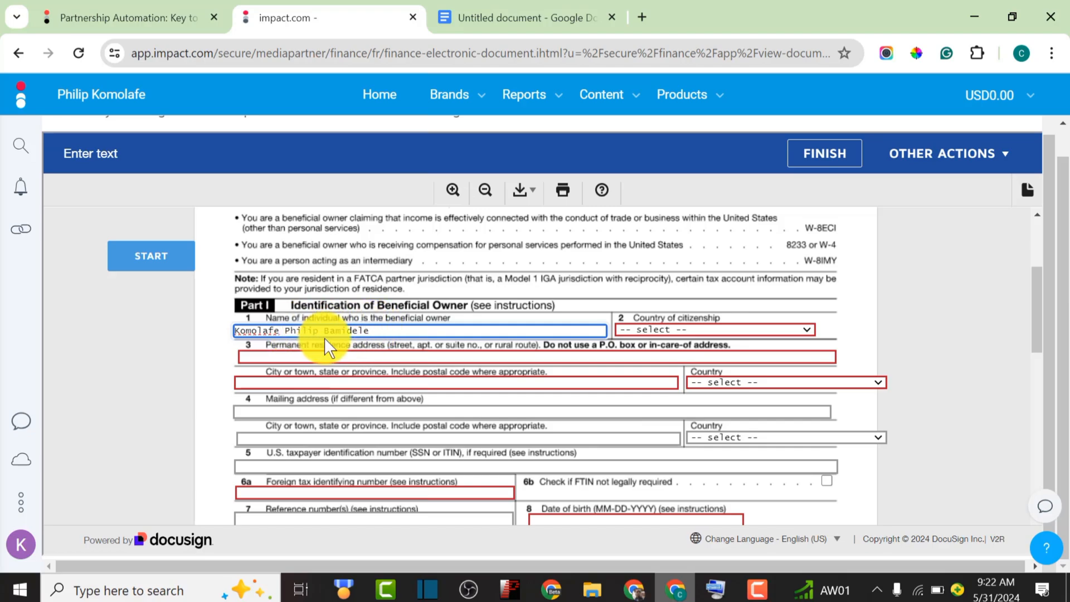
Set Country of citizenship to Nigeria, then move into the permanent residence address field
click(664, 330)
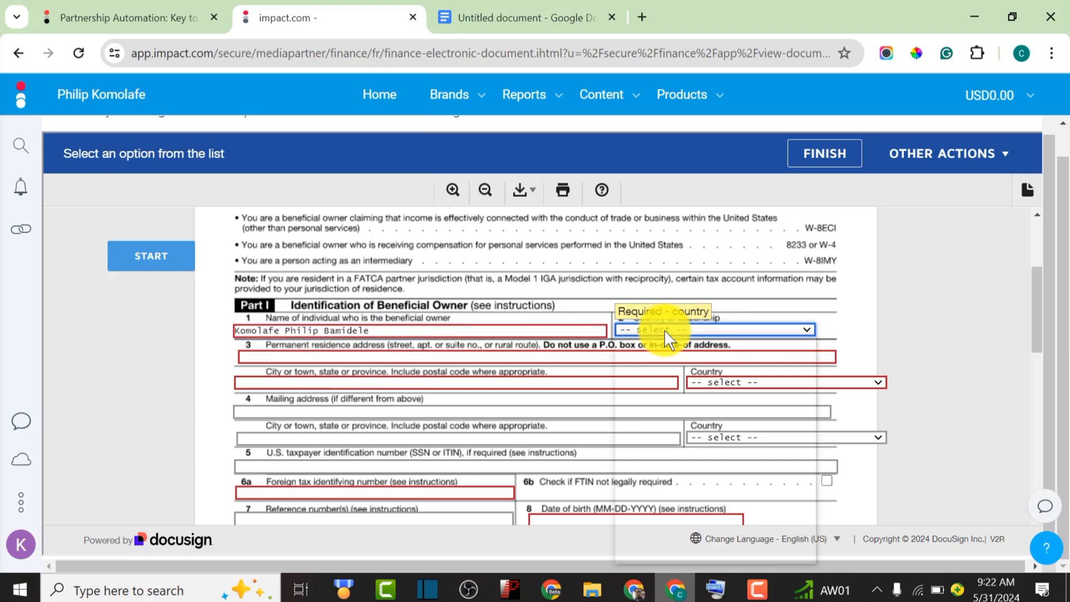
scroll(671, 399, down, 20)
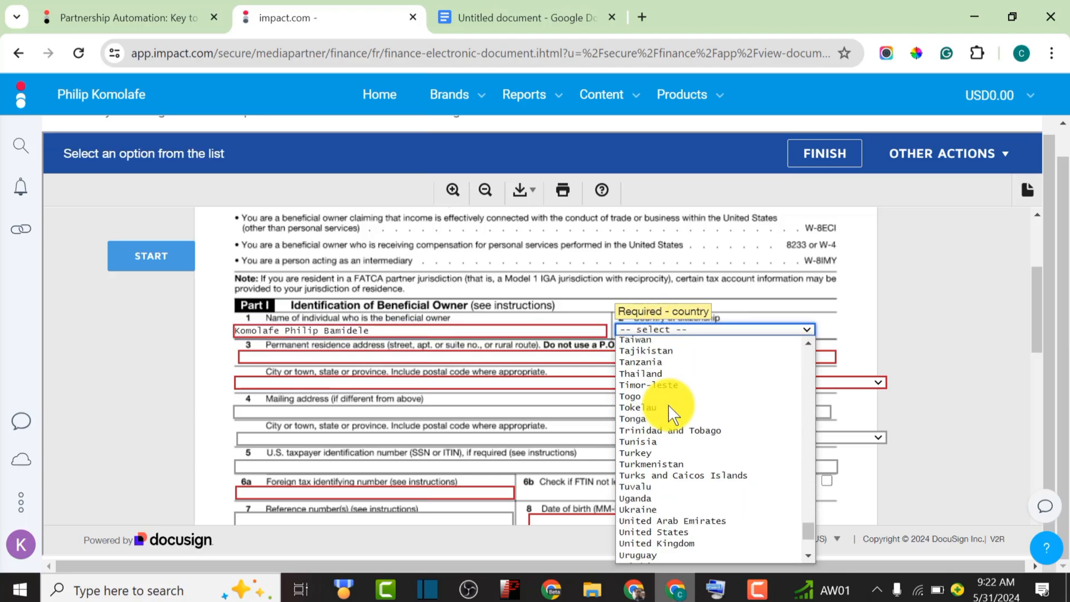
scroll(668, 406, down, 2)
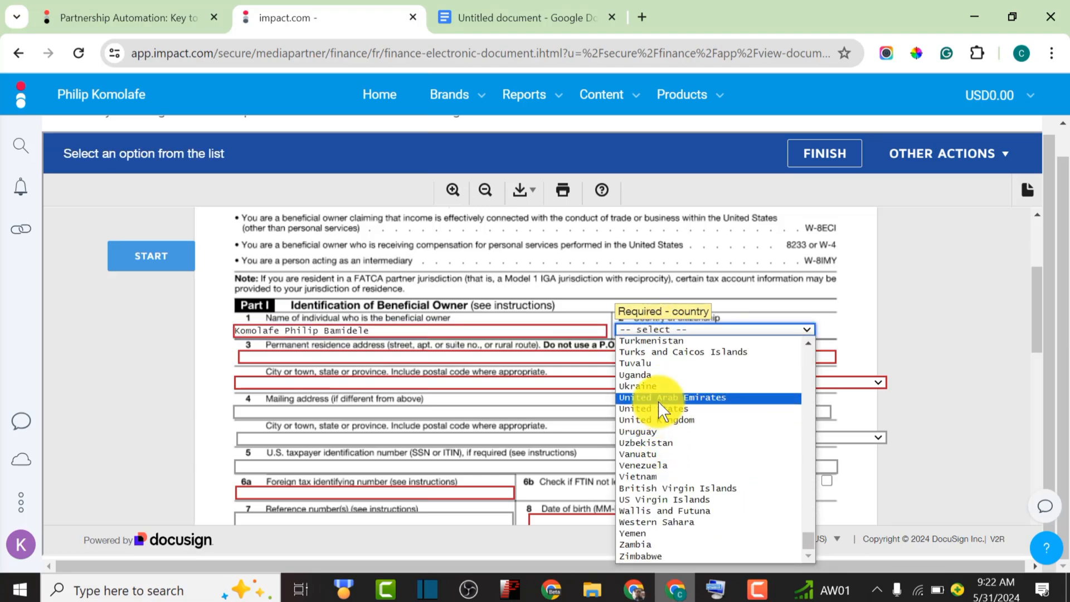
scroll(659, 409, up, 6)
scroll(659, 410, up, 15)
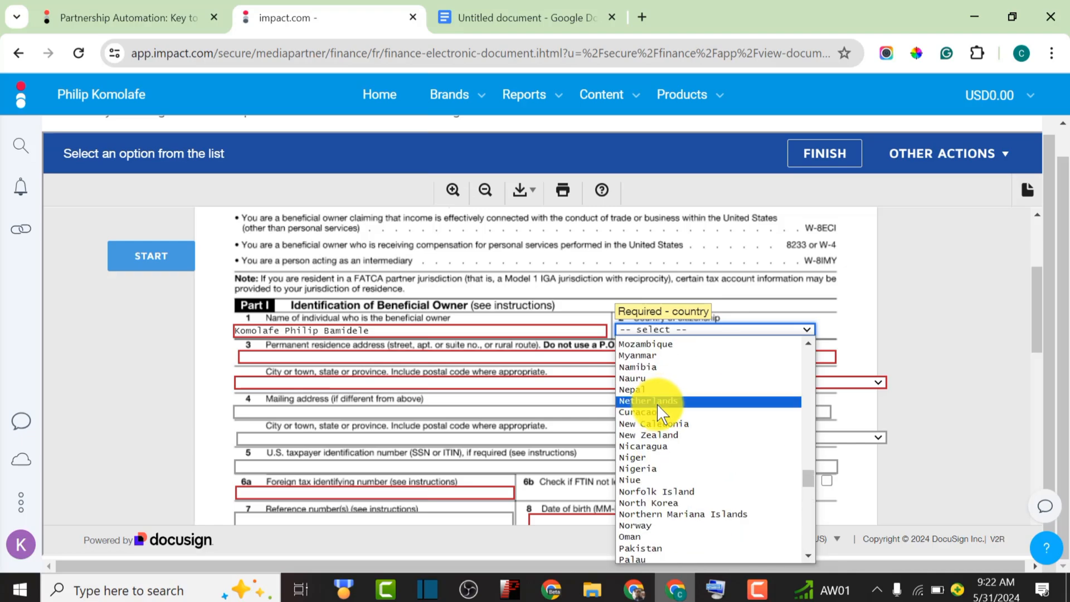
click(653, 467)
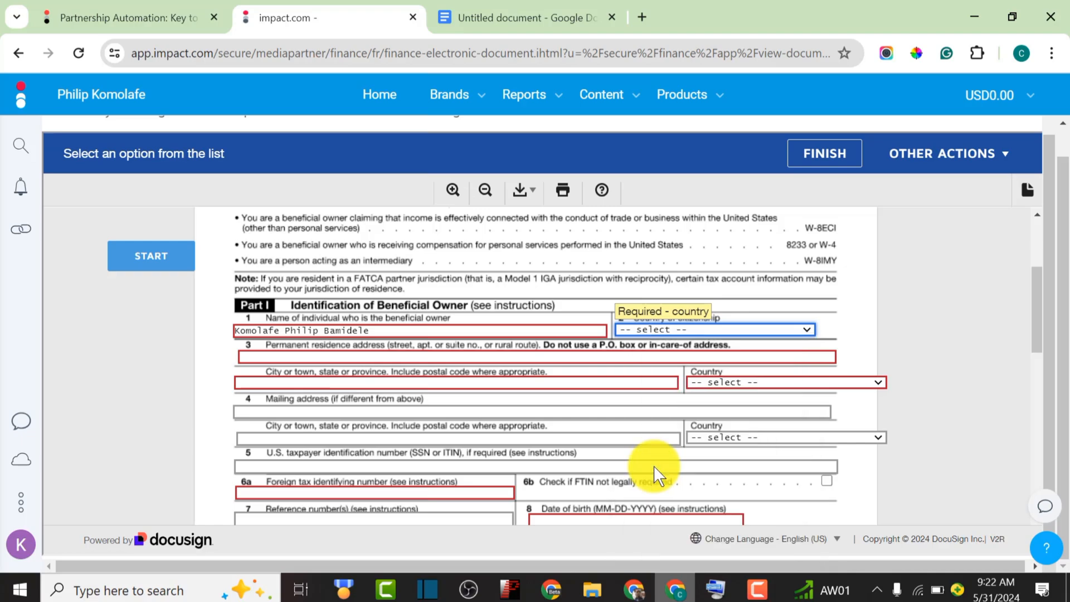
click(366, 355)
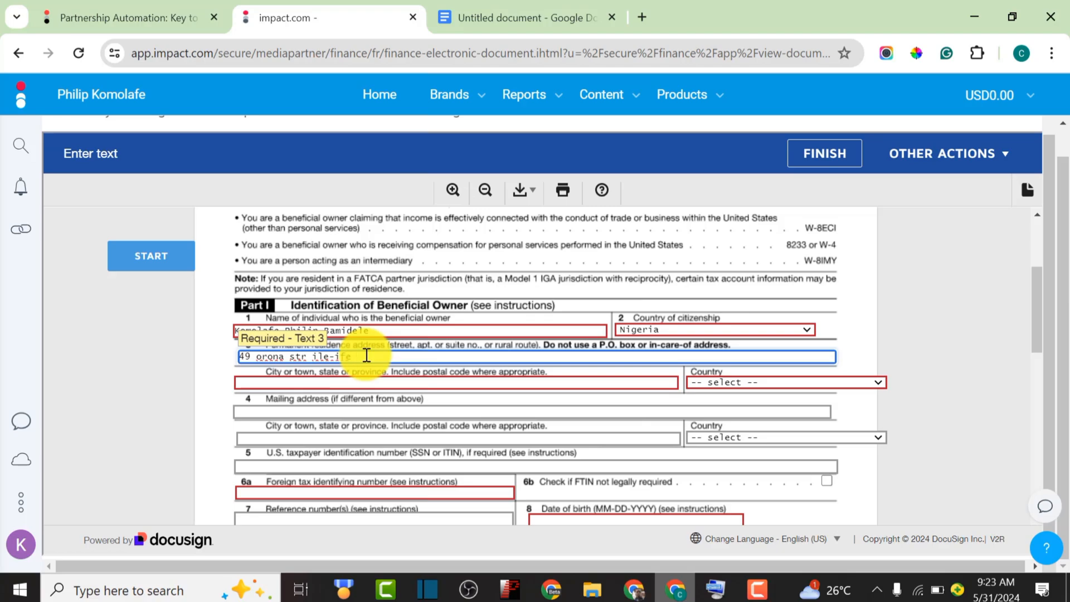
Set the permanent residence country to Nigeria
click(719, 382)
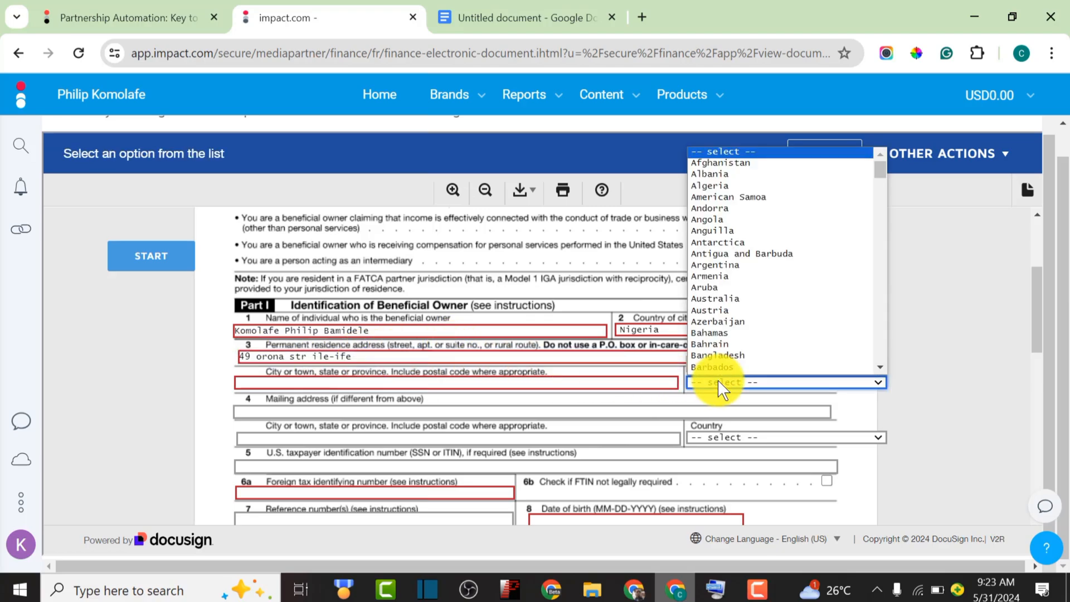
scroll(775, 223, down, 20)
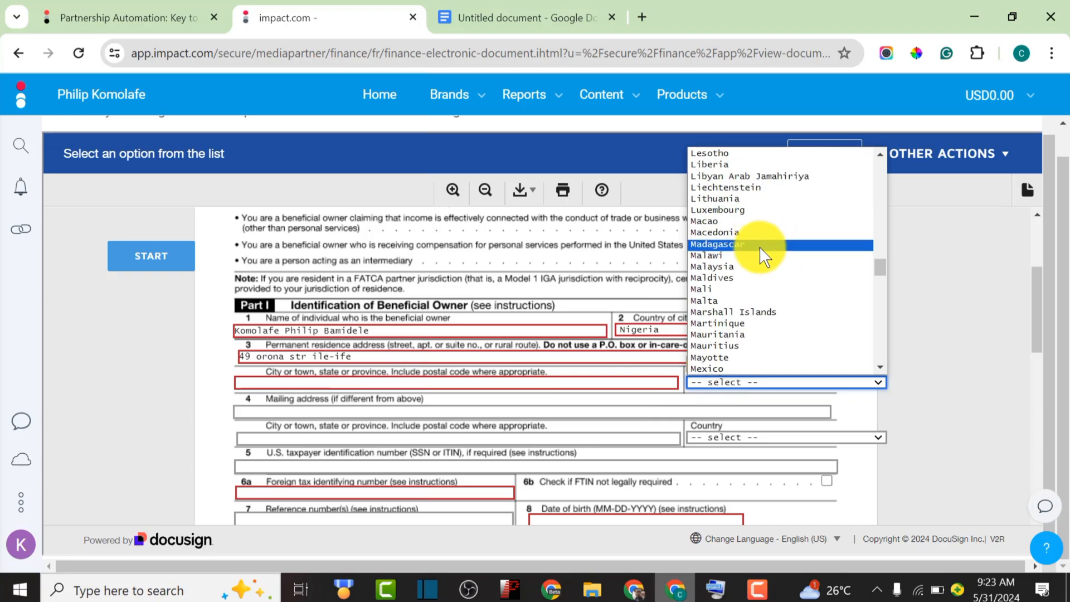
scroll(755, 253, down, 20)
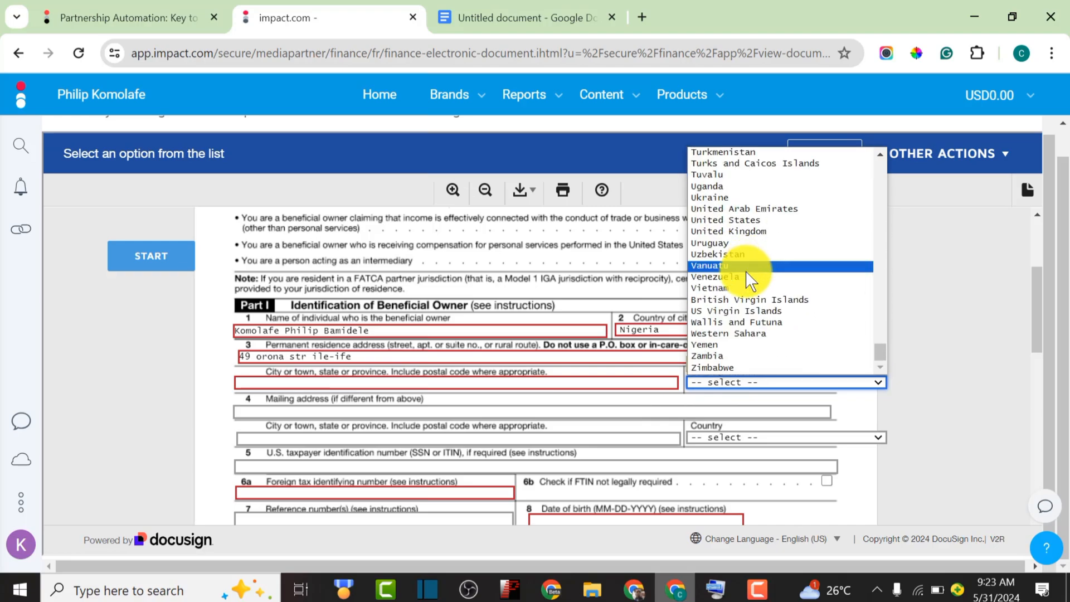
scroll(746, 272, up, 20)
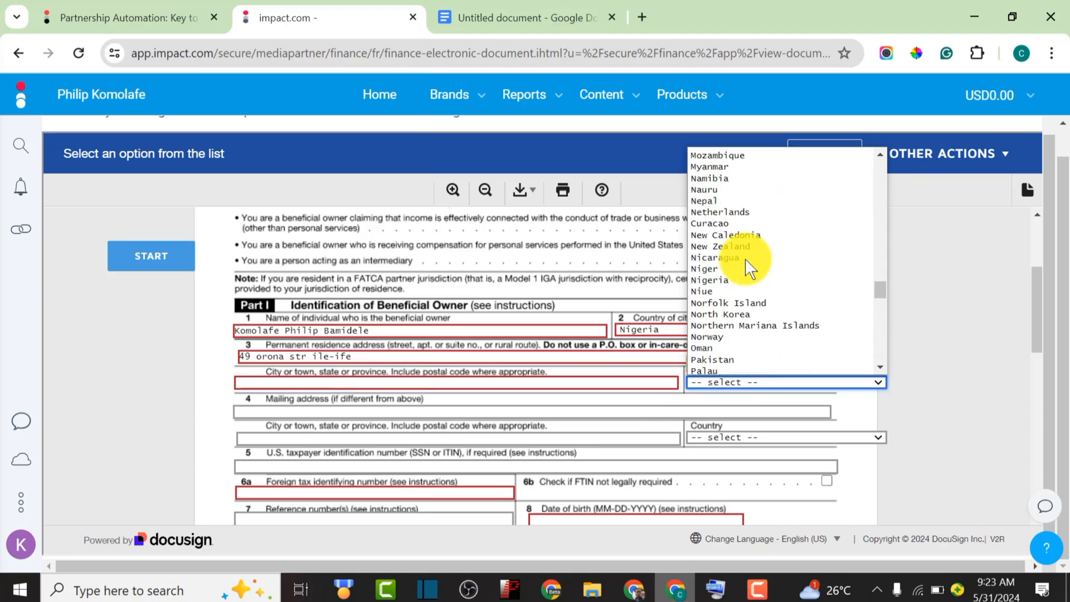
click(724, 280)
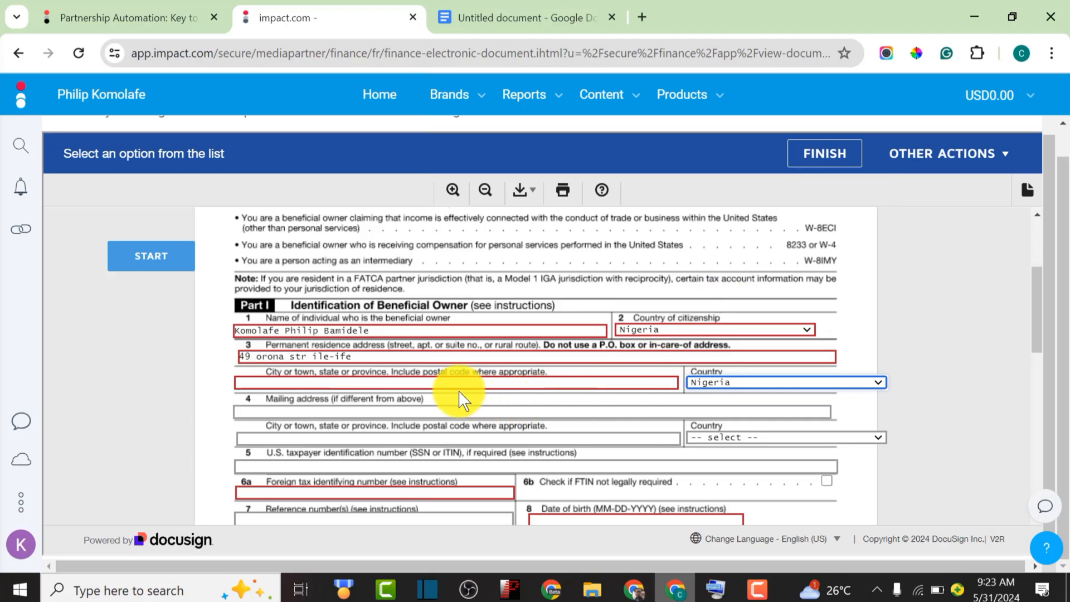
Fill the residence city and state line with 'ife osun state'
click(364, 383)
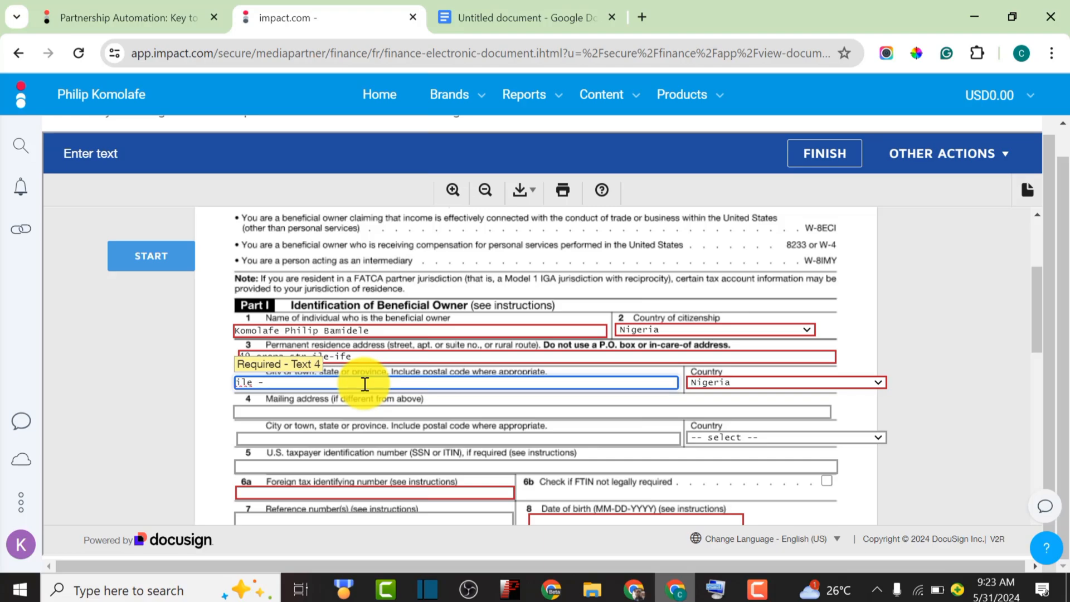
text(ife n)
key(BackSpace)
key(BackSpace)
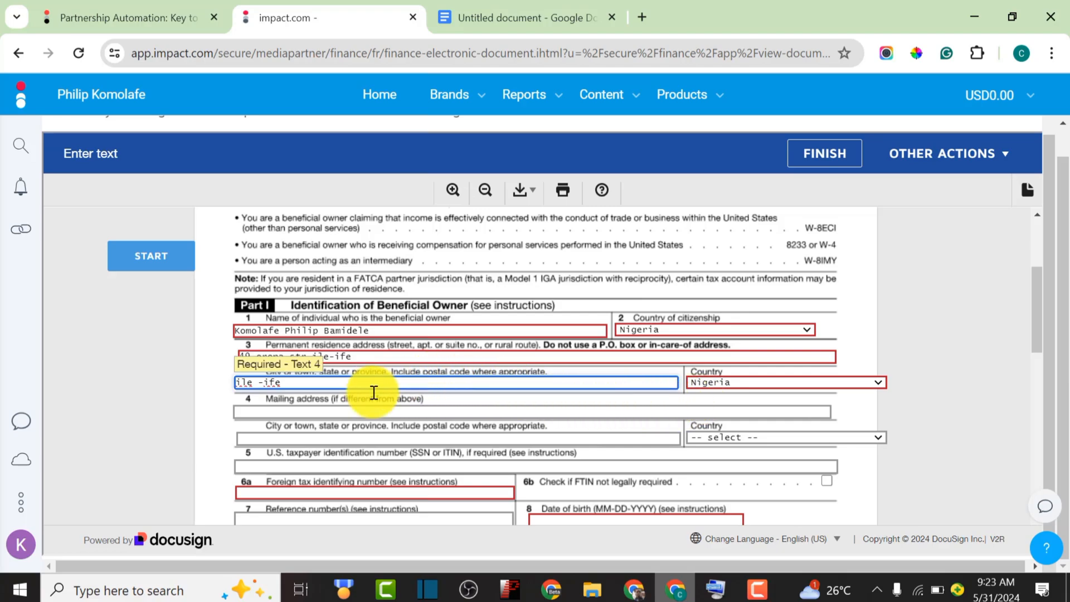
scroll(703, 410, down, 2)
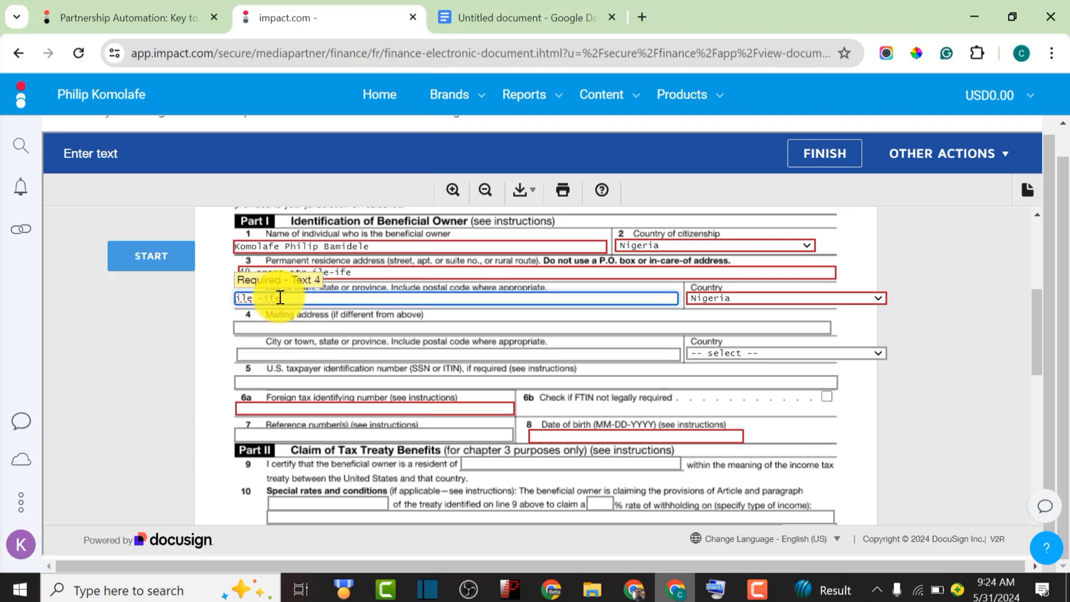
text(osun state)
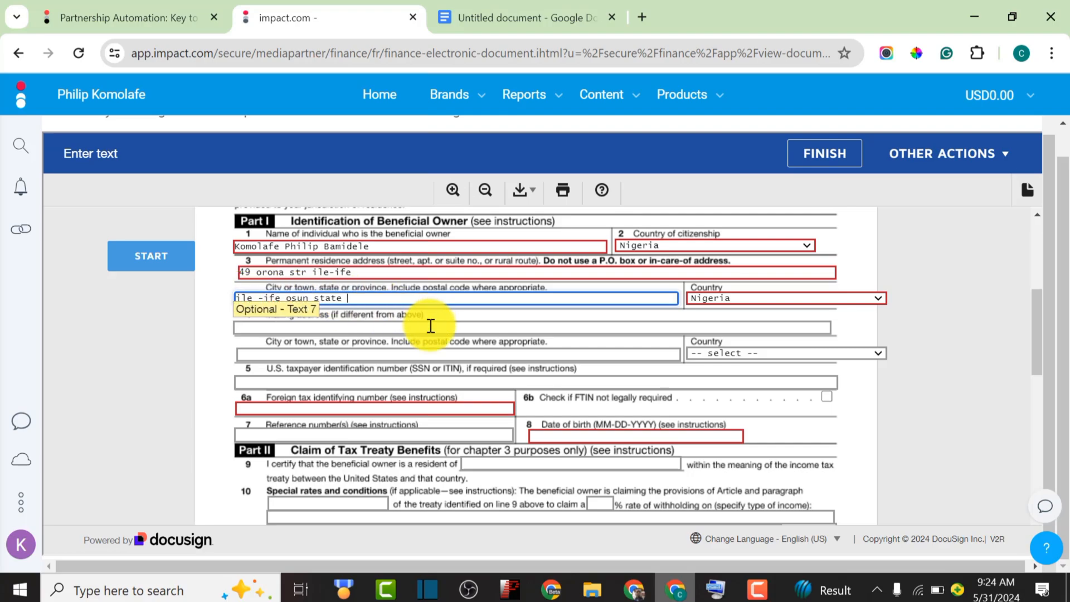
scroll(429, 324, down, 2)
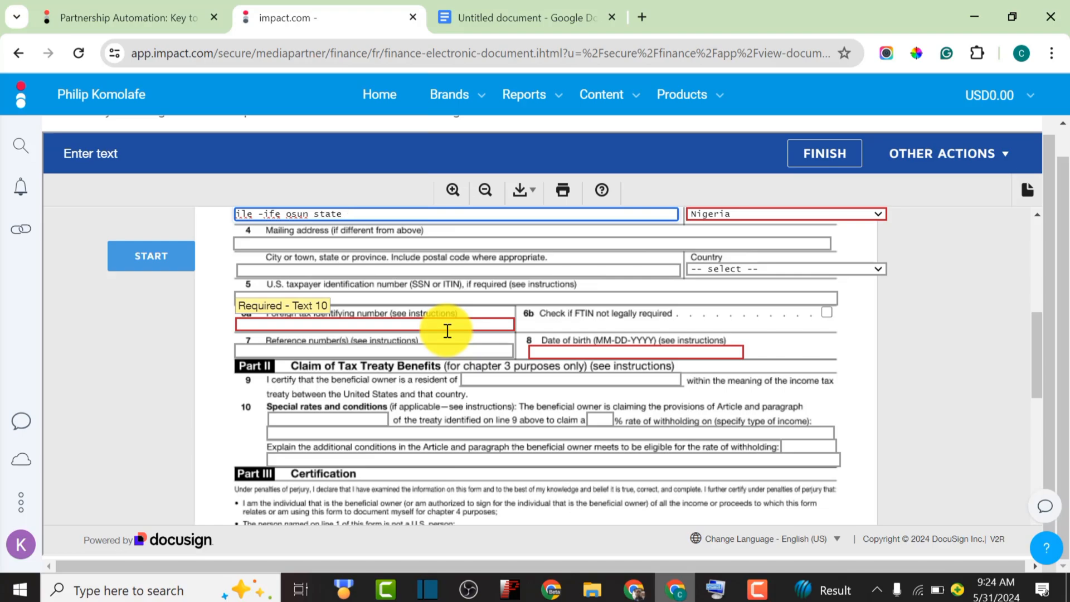
text(4)
click(382, 325)
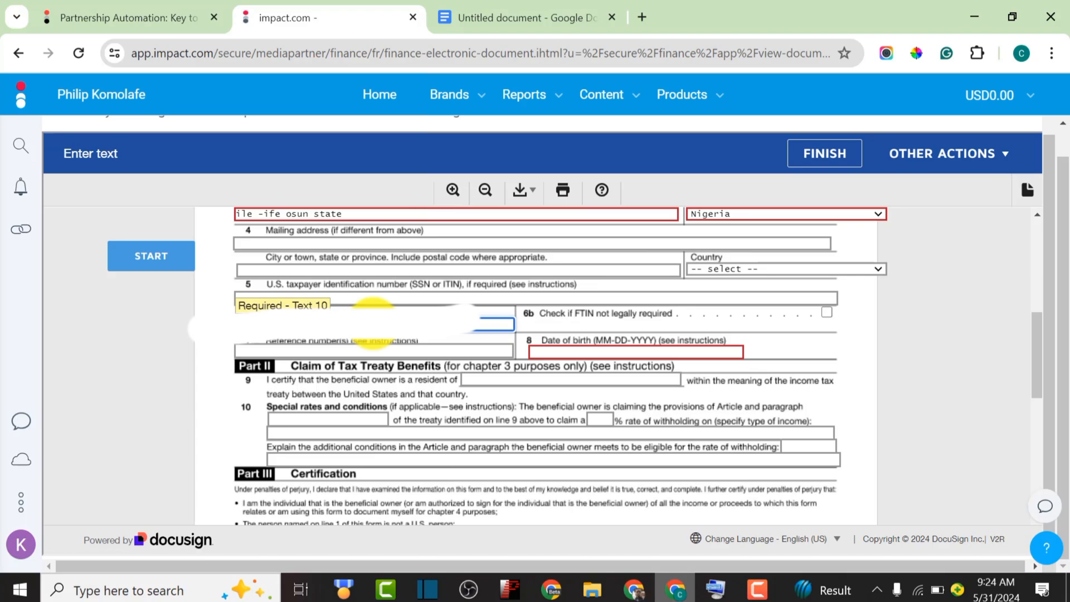
click(578, 351)
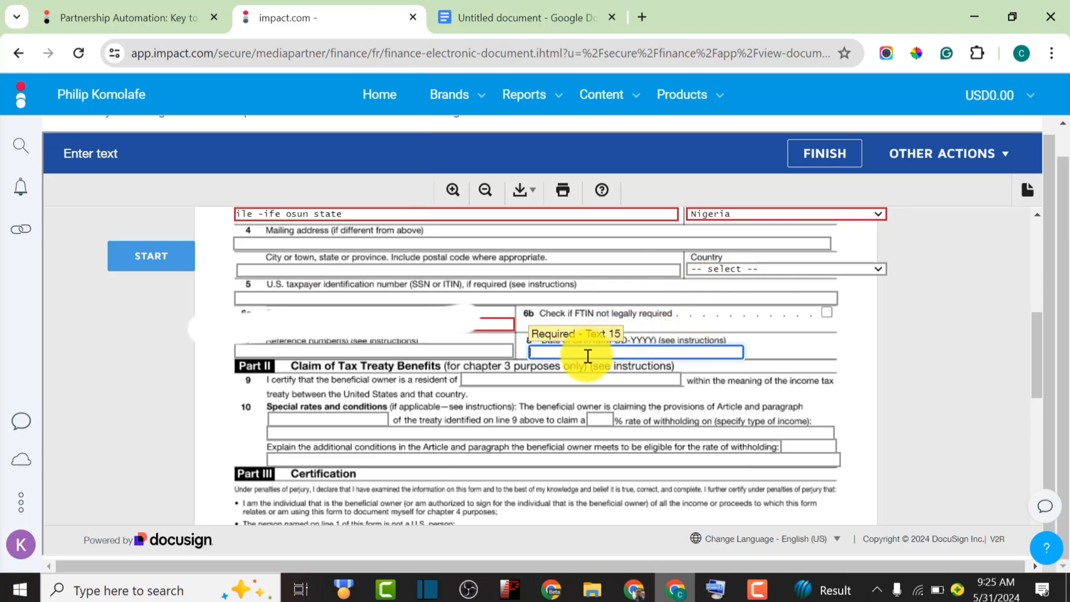
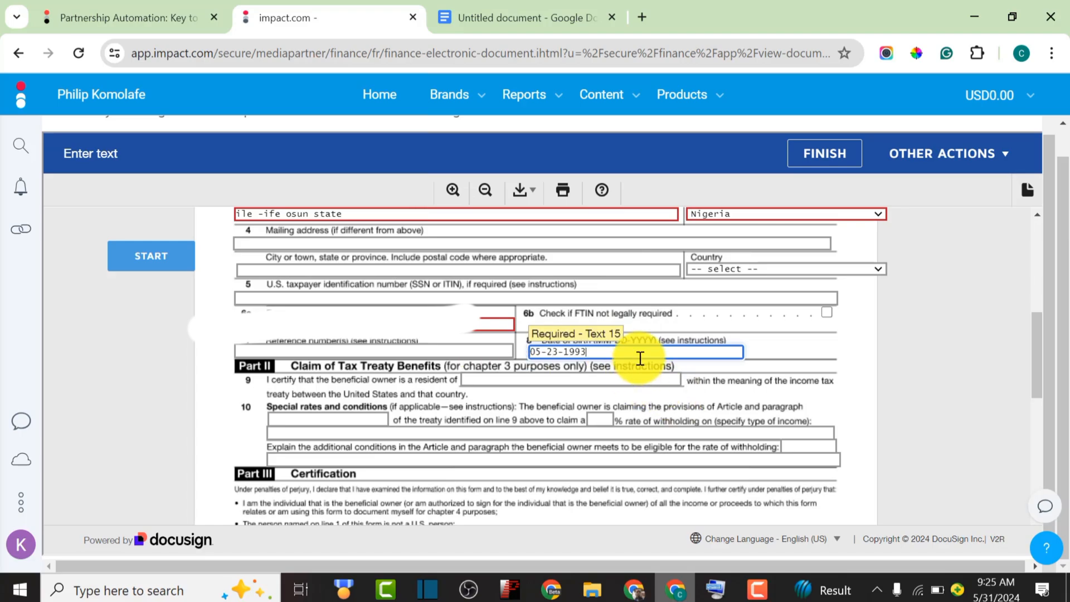
scroll(640, 358, down, 2)
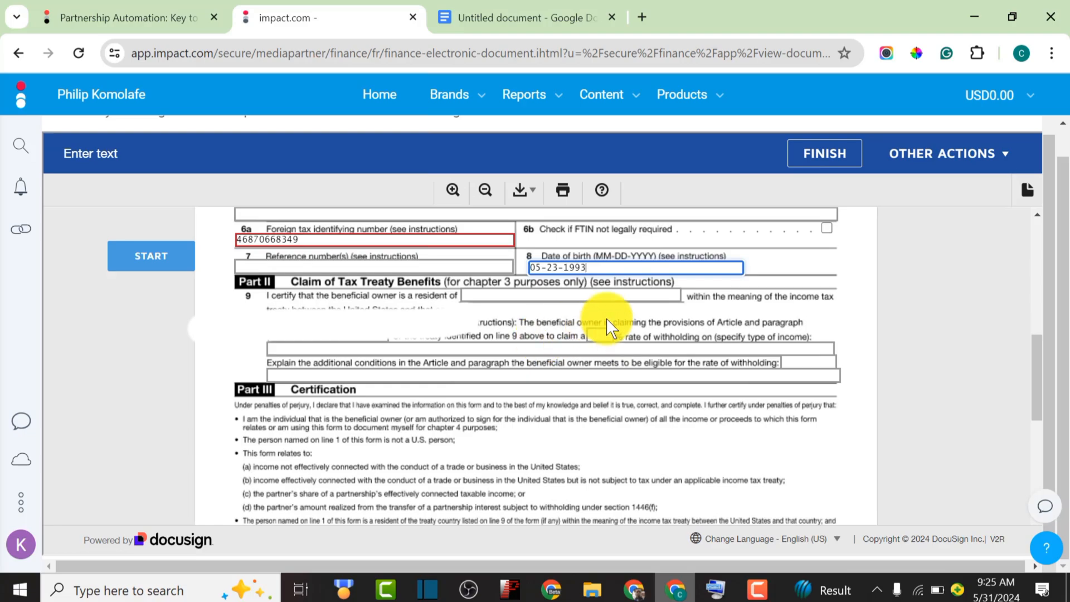
Tick the Part III box certifying capacity to sign for the beneficial owner
scroll(607, 323, down, 2)
scroll(606, 318, up, 4)
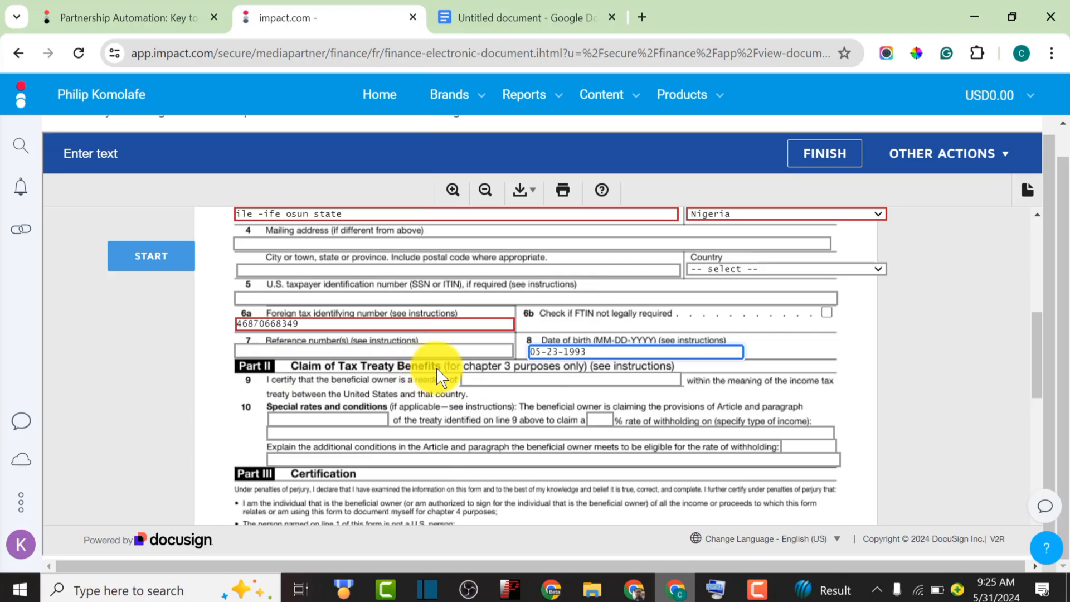
scroll(437, 367, down, 2)
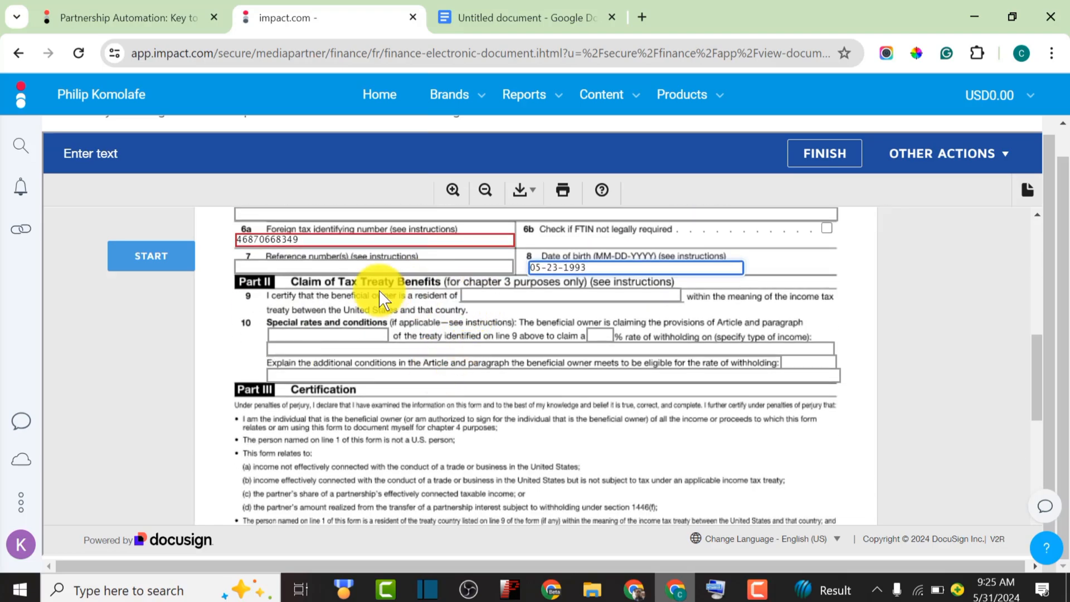
scroll(414, 298, down, 4)
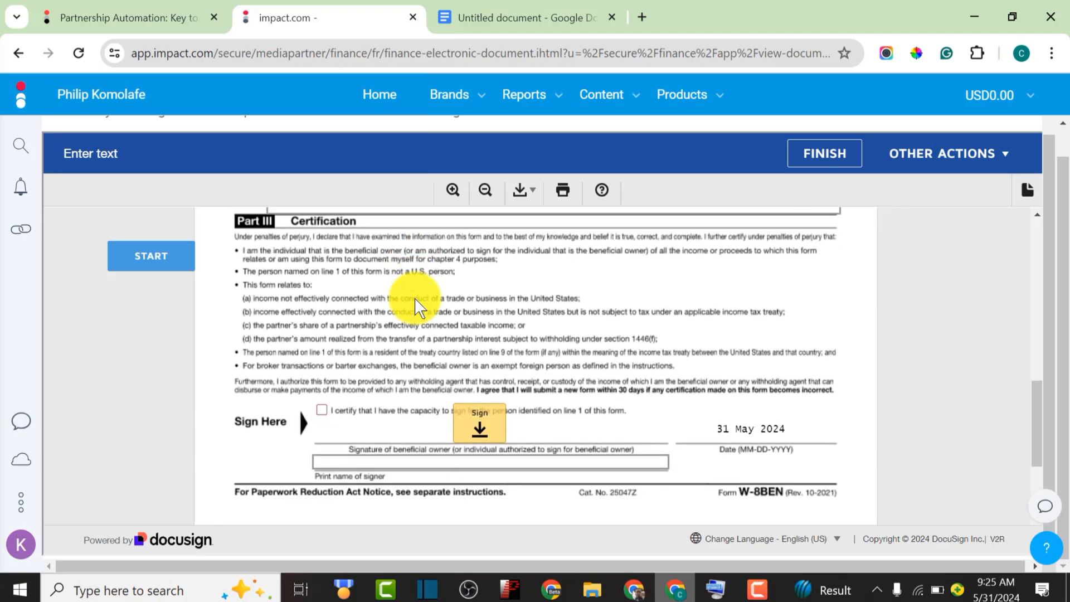
click(322, 410)
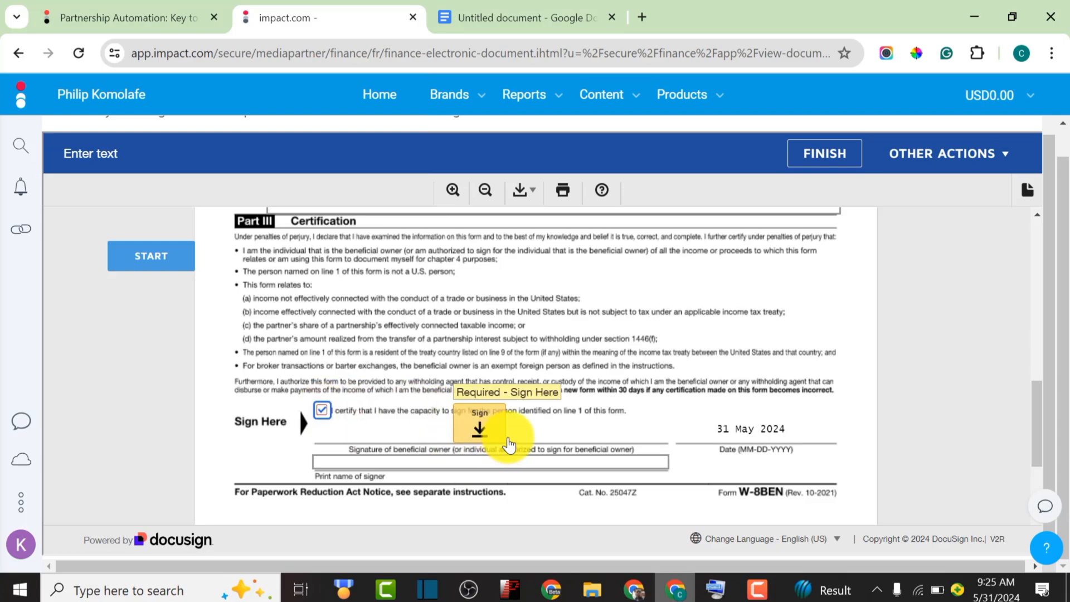
scroll(529, 426, down, 2)
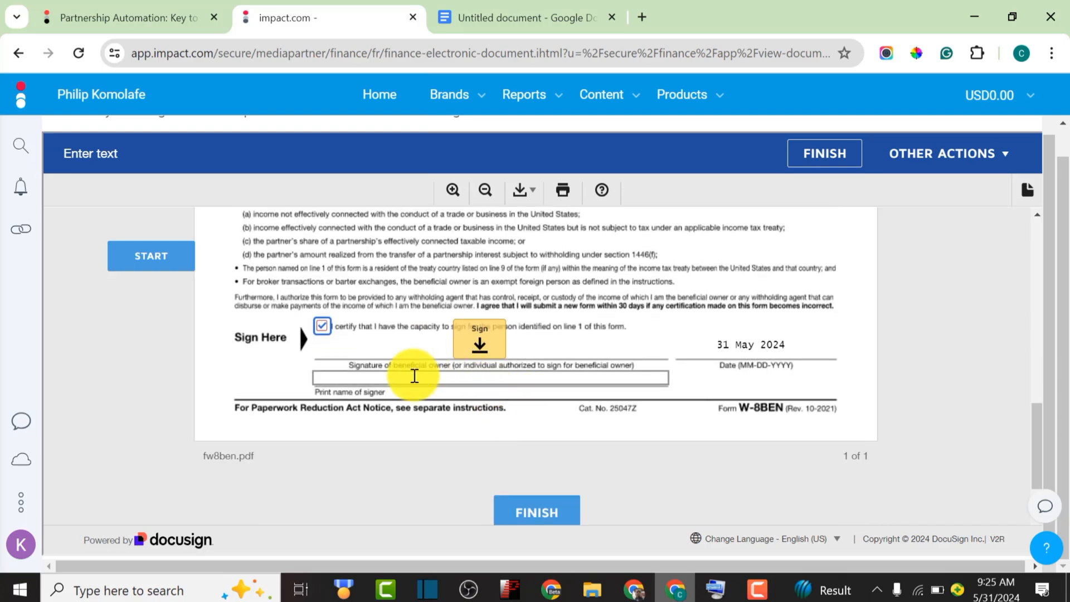
From the Sign field, confirm the prefilled full name and initials and choose Adopt and Sign
click(481, 346)
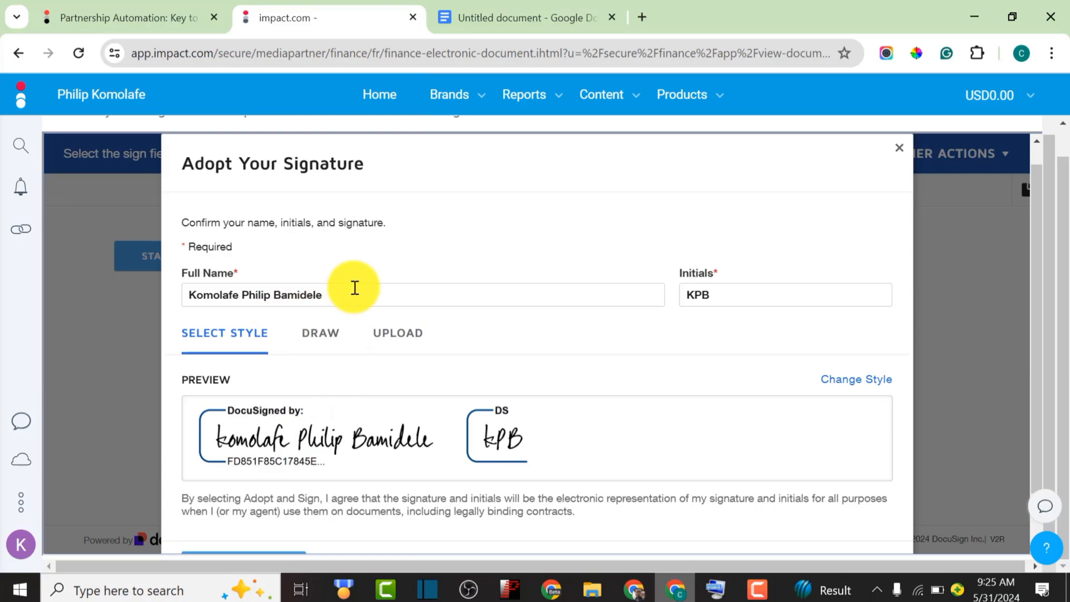
drag(355, 288, 182, 301)
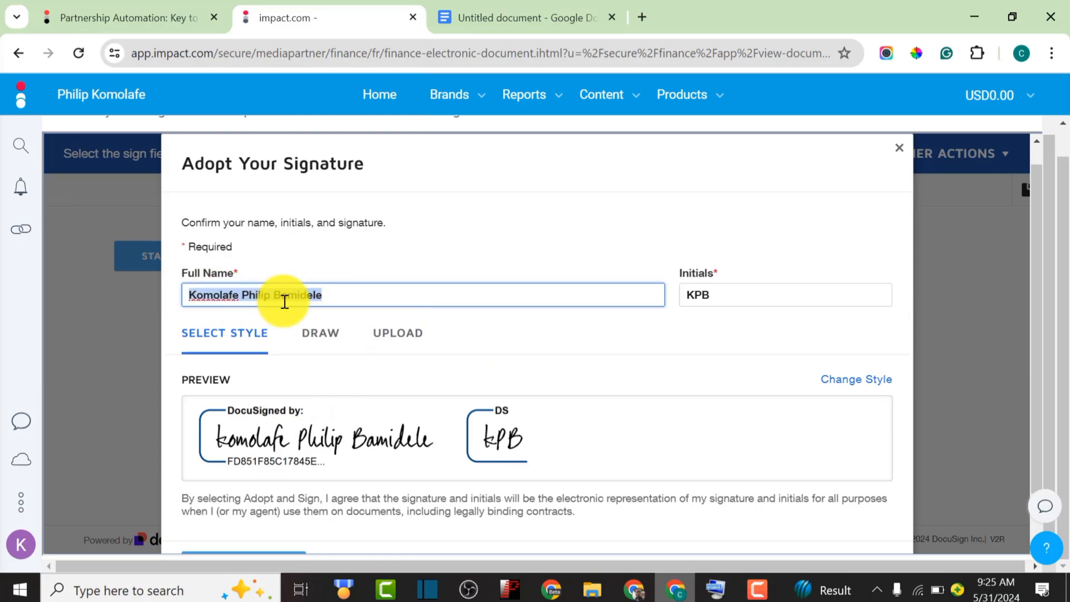
scroll(284, 301, down, 1)
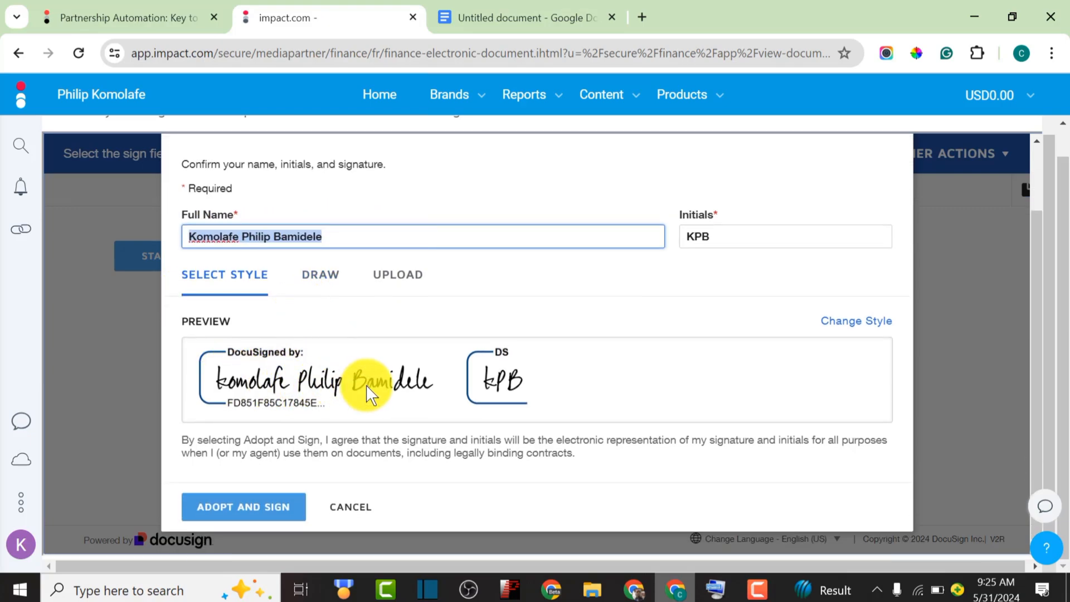
click(250, 510)
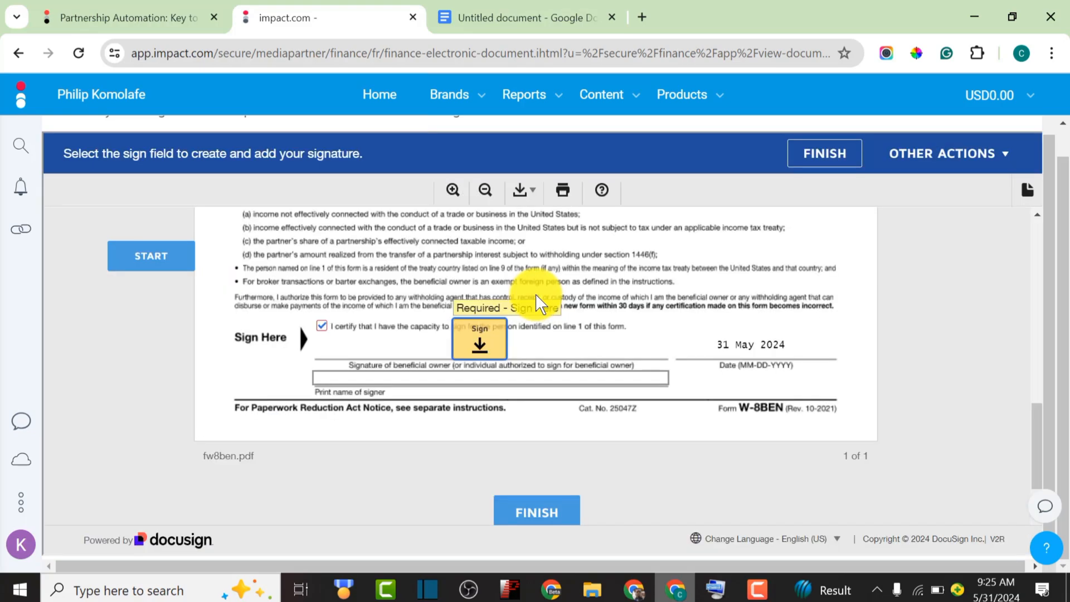
Place the adopted signature on the Sign Here line and scroll through the completed form to review it
click(498, 340)
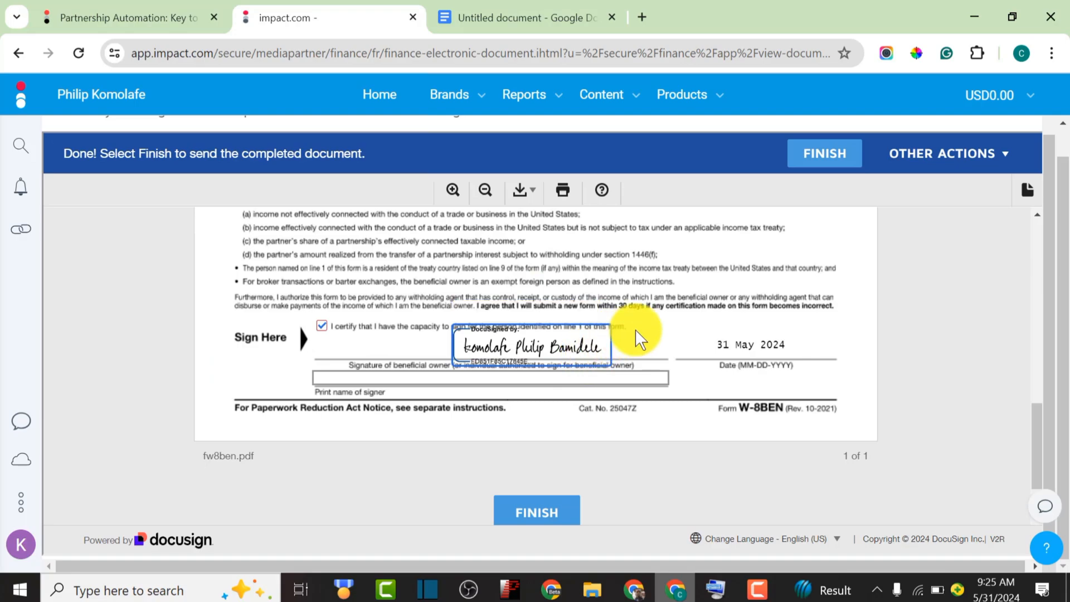
scroll(724, 309, down, 2)
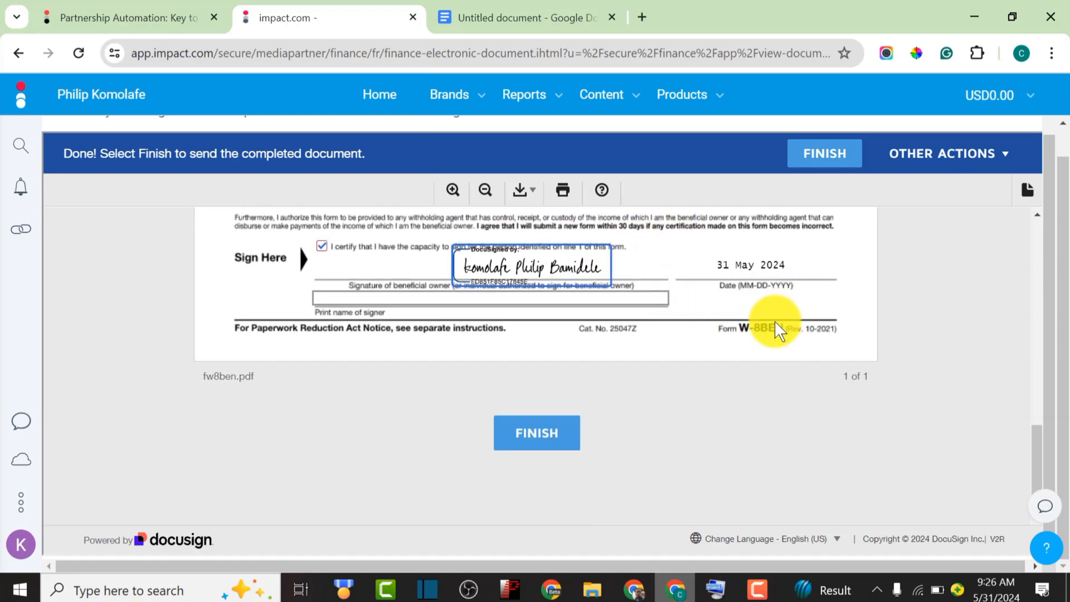
scroll(776, 325, up, 12)
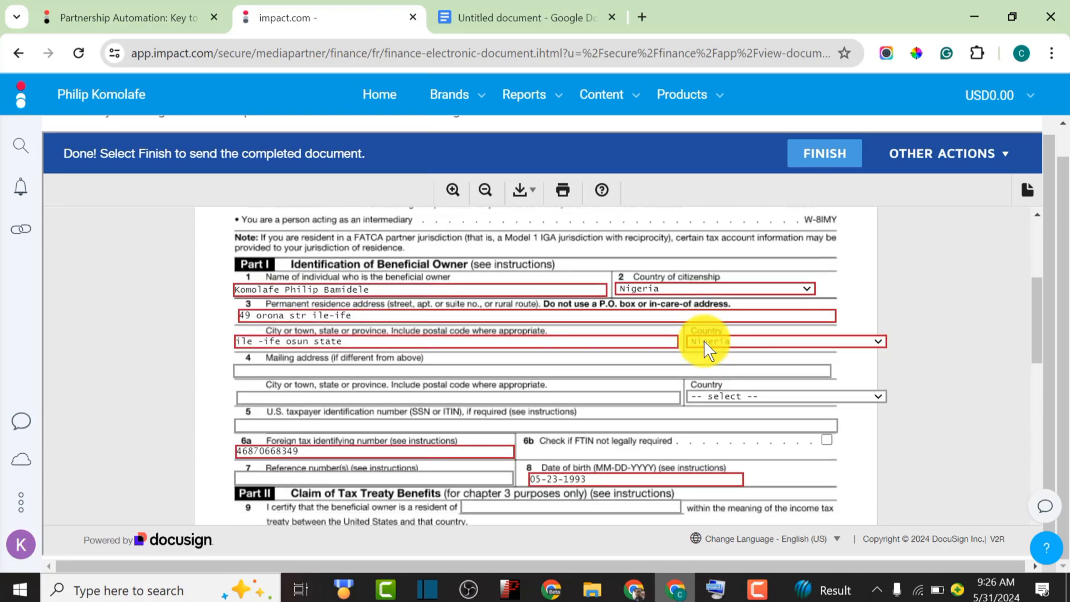
scroll(704, 339, down, 3)
scroll(703, 340, up, 4)
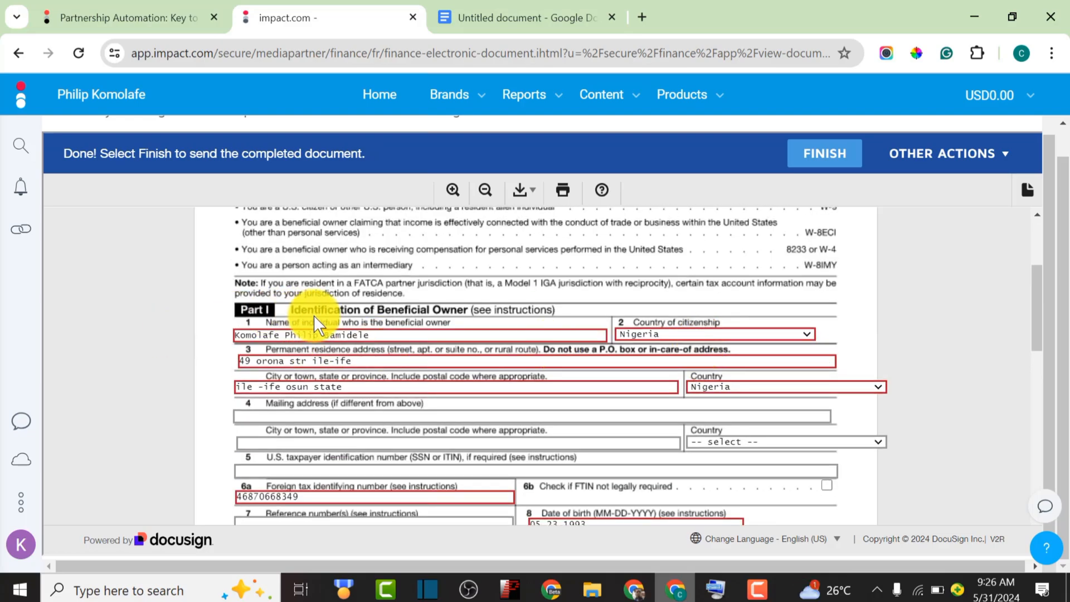
scroll(481, 312, down, 10)
scroll(481, 312, up, 6)
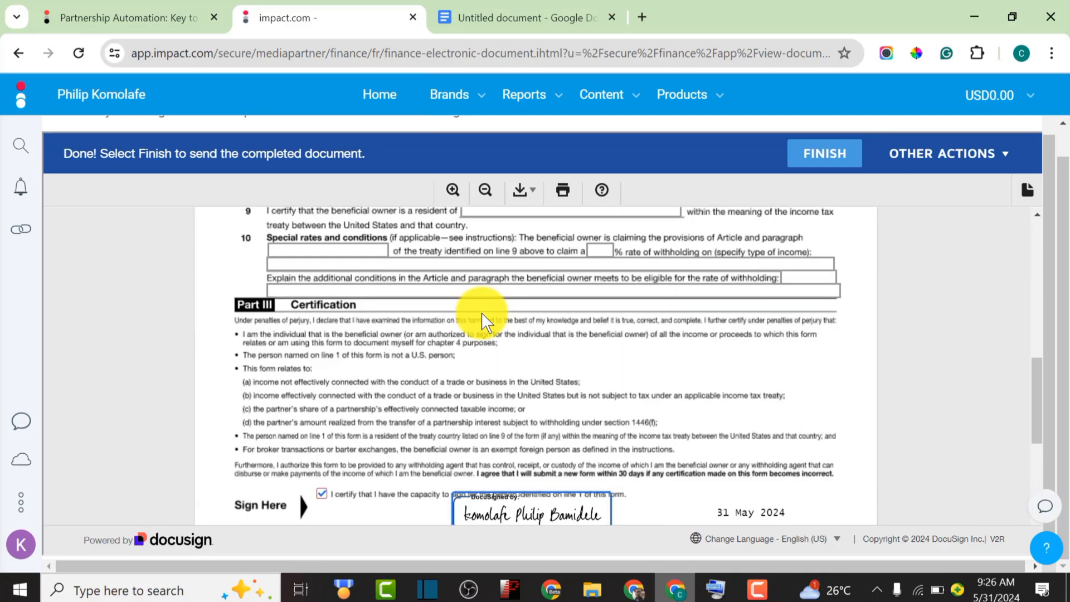
scroll(502, 390, down, 4)
scroll(572, 453, down, 2)
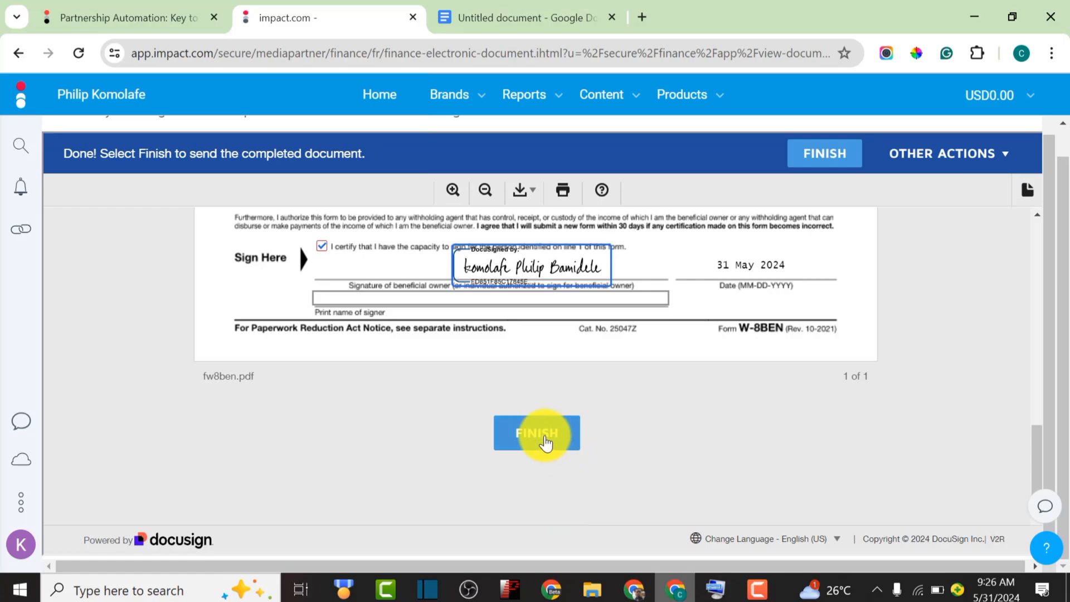
Finish and submit the signed W-8BEN, read the thank-you confirmation, and return to Home
click(537, 434)
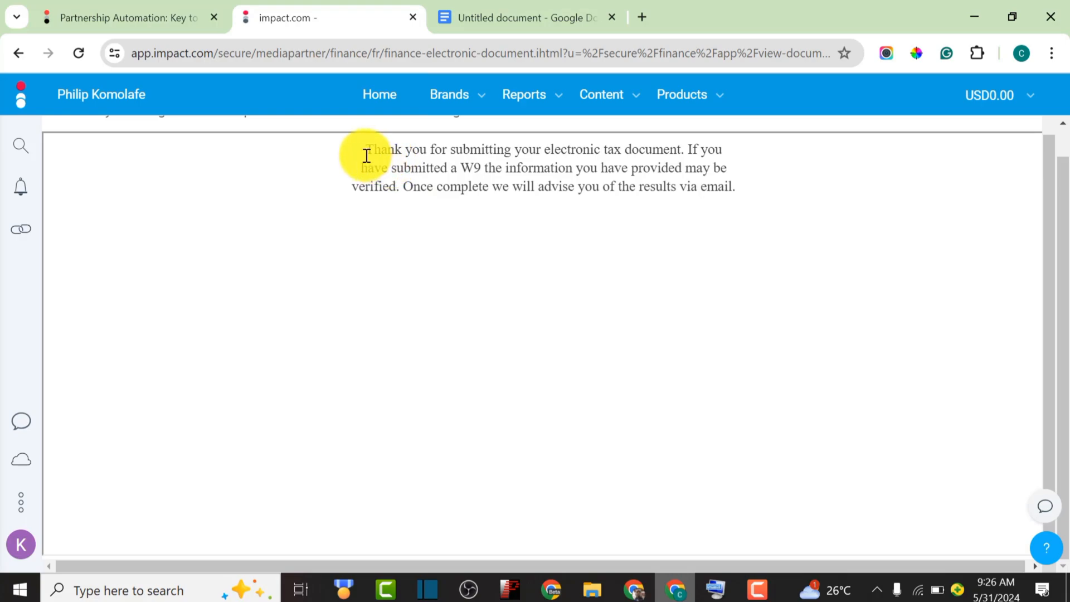
drag(365, 150, 676, 152)
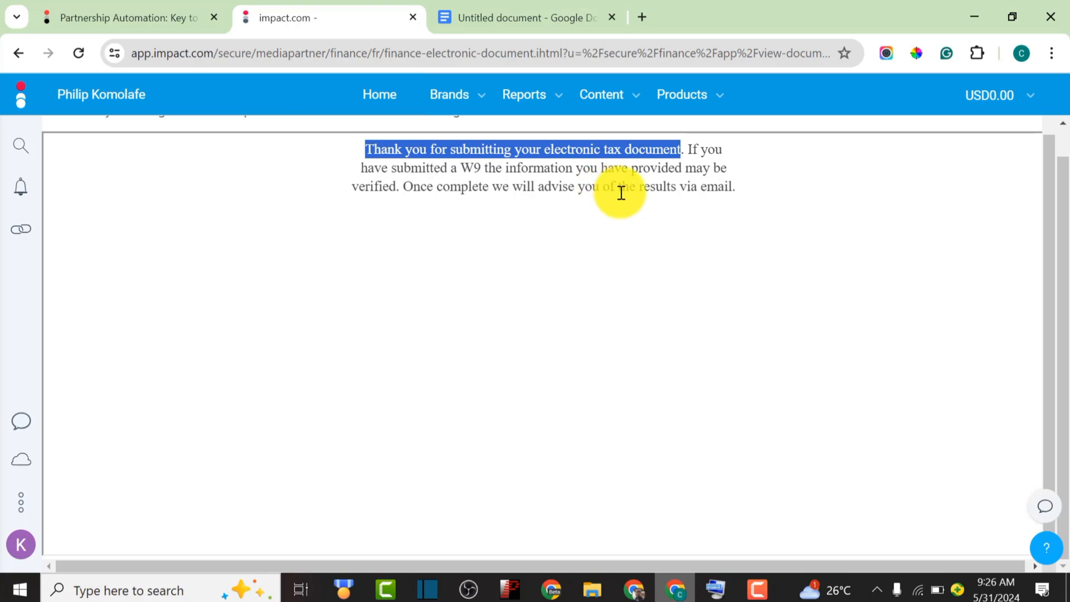
drag(771, 196, 343, 150)
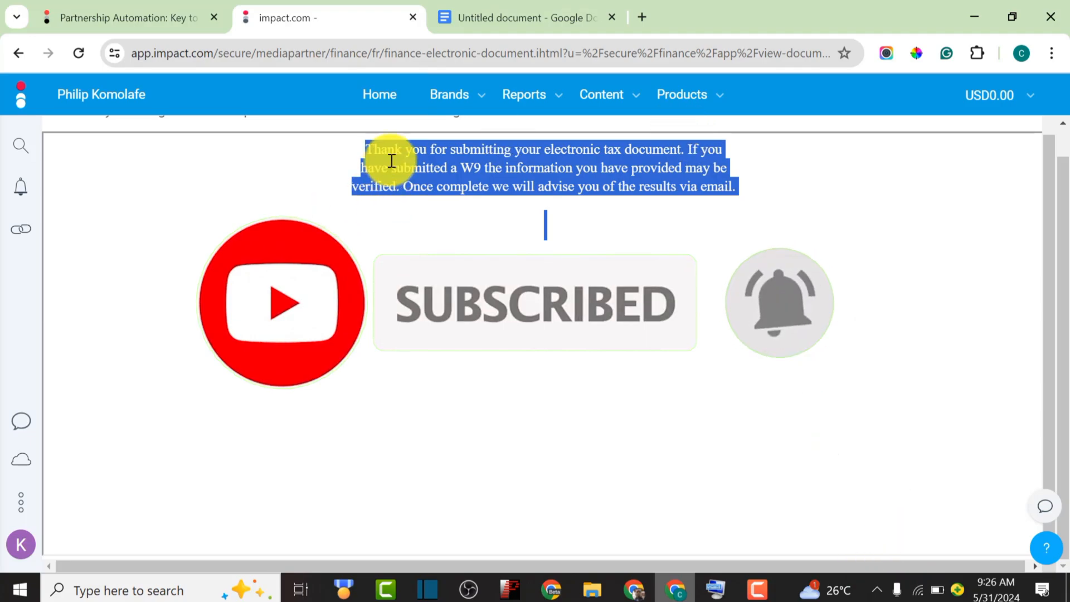
click(387, 103)
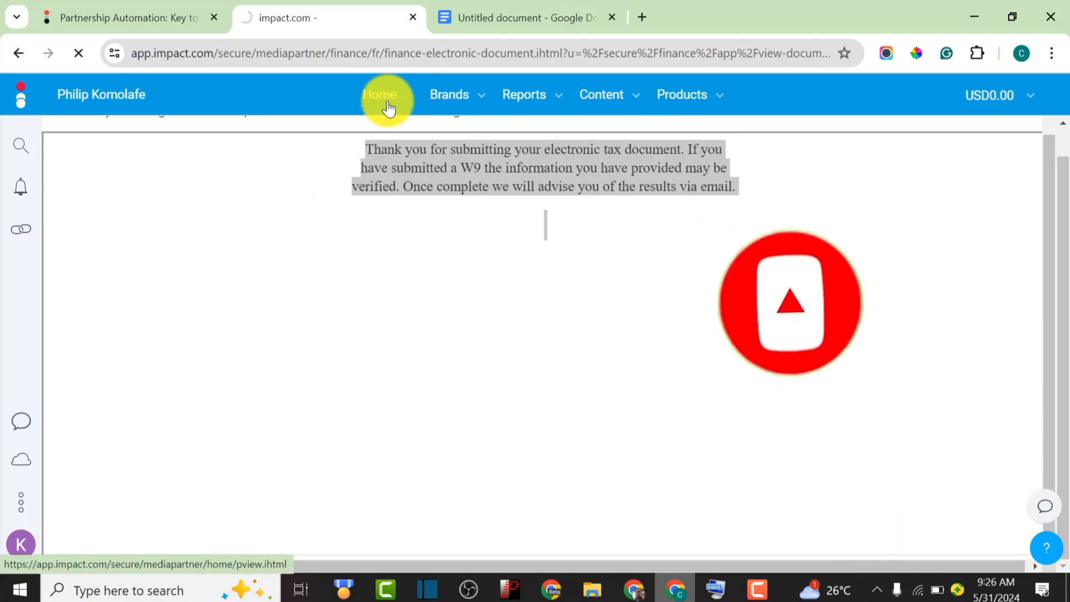